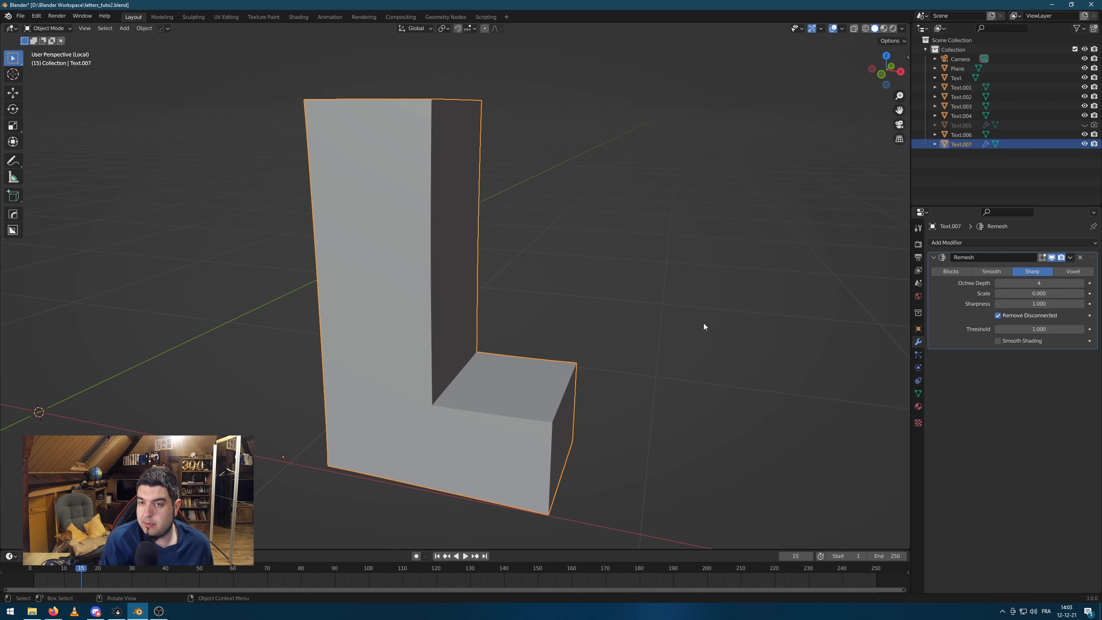
Set the L letter's Remesh octree depth to 5, check its mesh density in wireframe, and apply the modifier
middle_drag(704, 325, 751, 315)
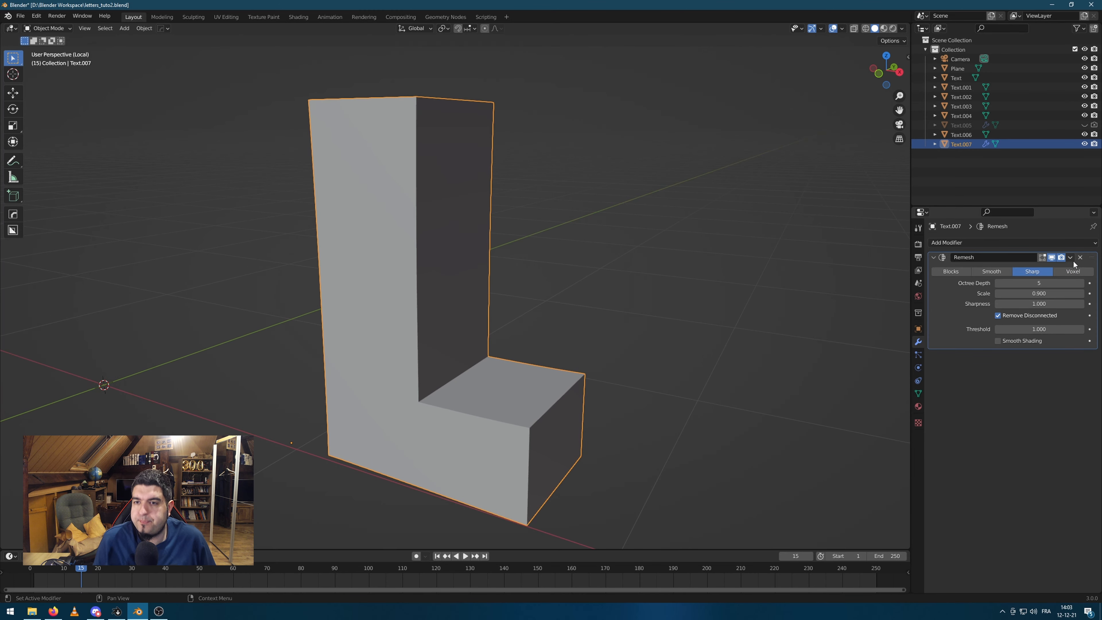
click(868, 29)
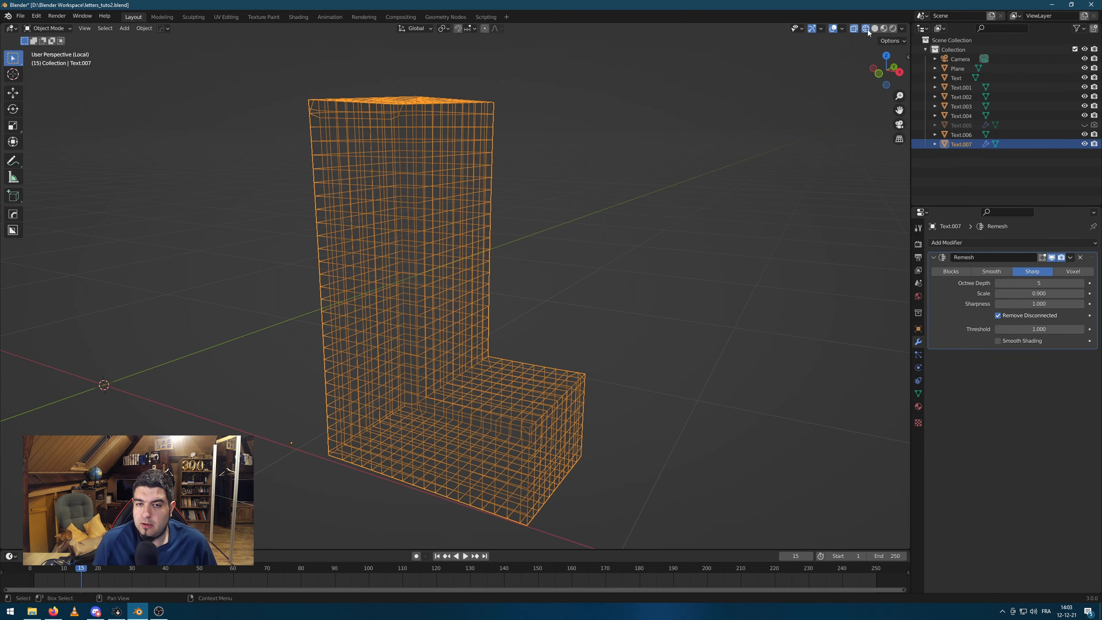
click(878, 30)
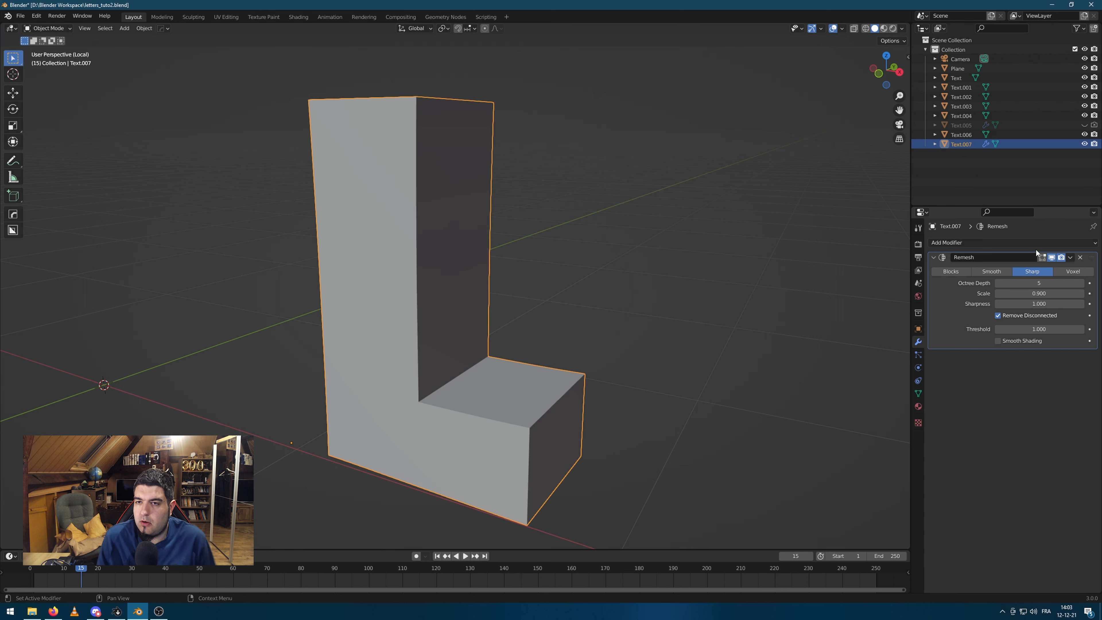
click(1071, 258)
click(1050, 266)
Add a Solidify modifier to the L letter and display the model in wireframe
middle_drag(625, 337, 674, 288)
click(957, 243)
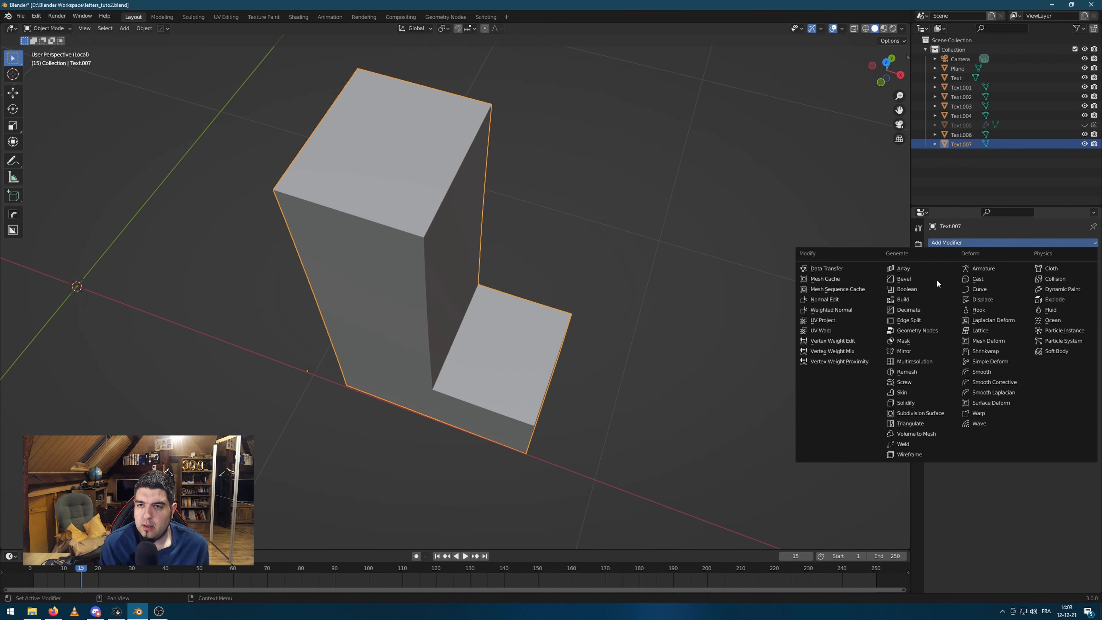
click(911, 403)
middle_drag(650, 270, 608, 240)
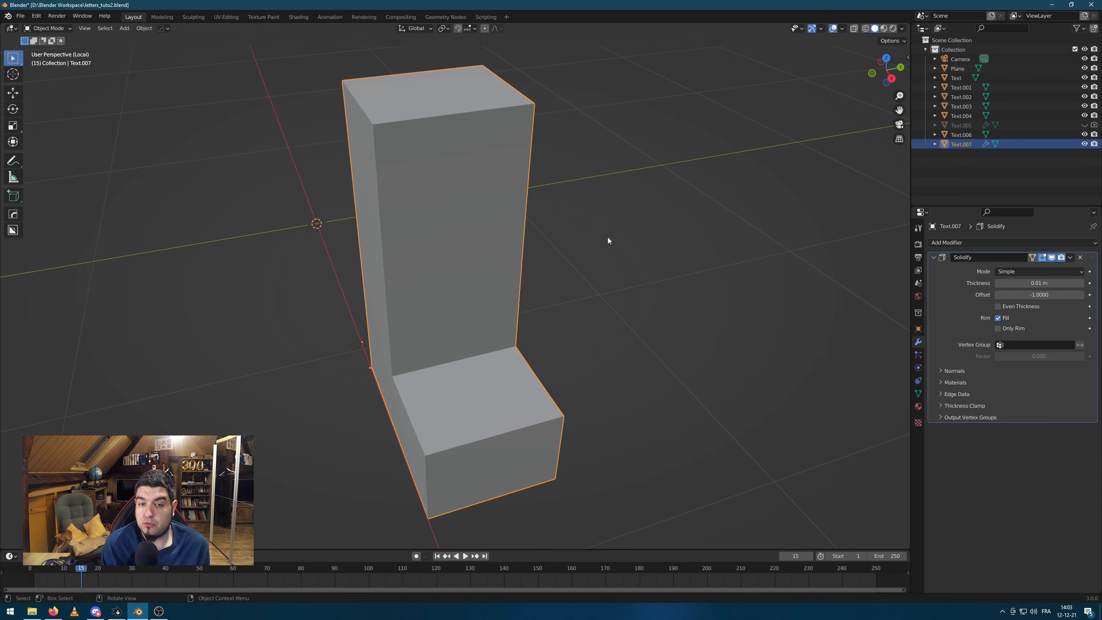
click(866, 29)
mouse_move(855, 57)
middle_down()
mouse_move(644, 256)
mouse_move(837, 310)
middle_up()
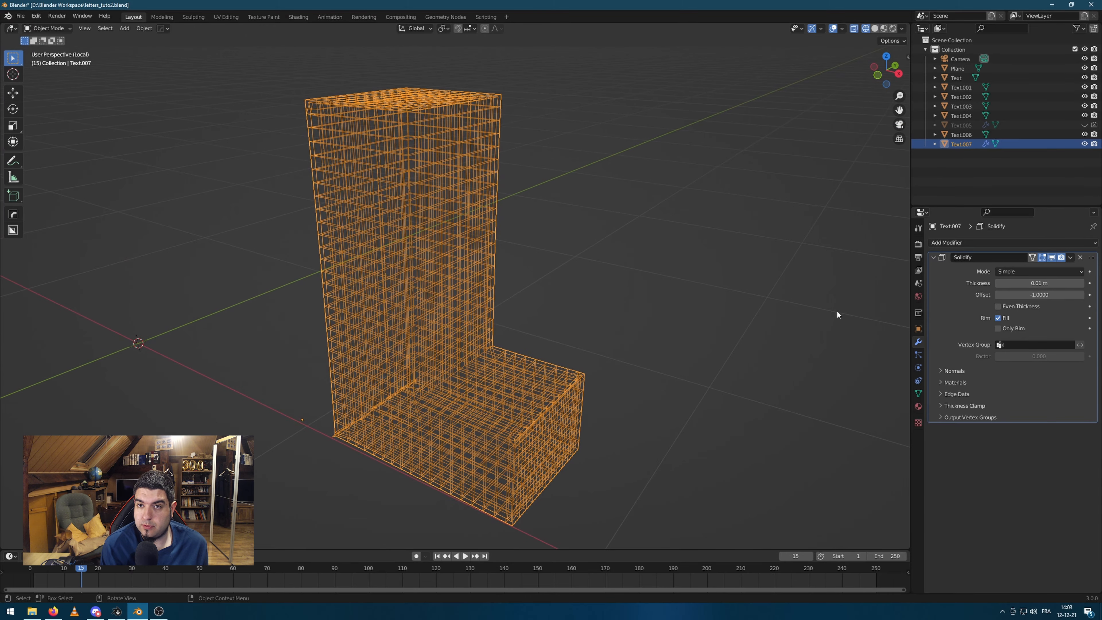
Set the Solidify modifier to Complex mode with a thickness of 0.018 m and apply it
mouse_move(1040, 283)
mouse_down()
mouse_move(1086, 283)
mouse_move(1043, 284)
mouse_move(1055, 283)
mouse_up()
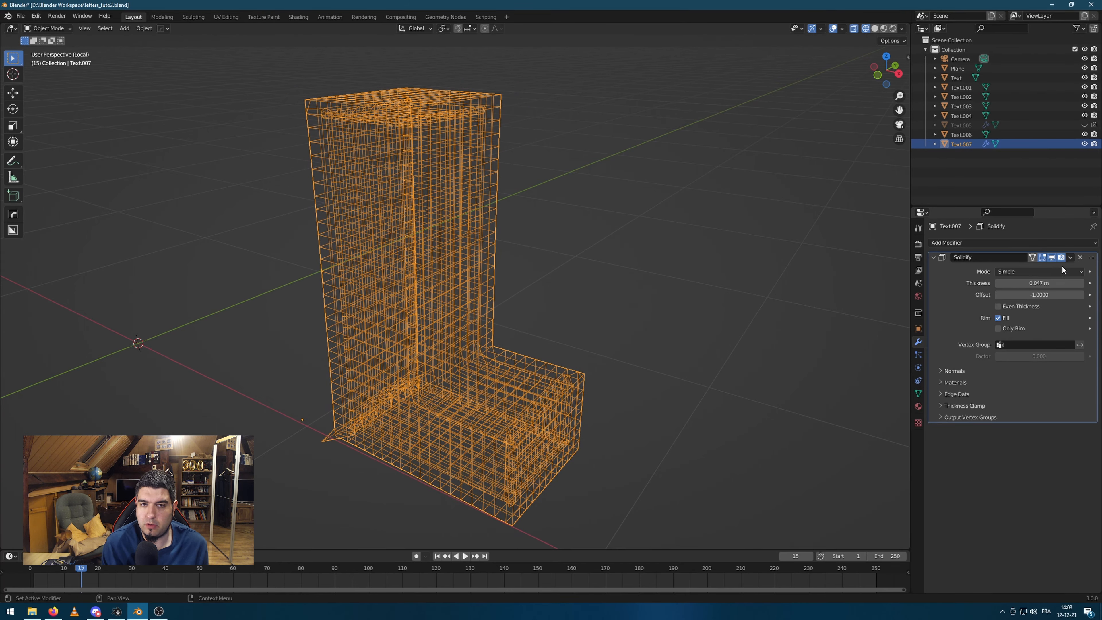
click(1036, 275)
click(1028, 284)
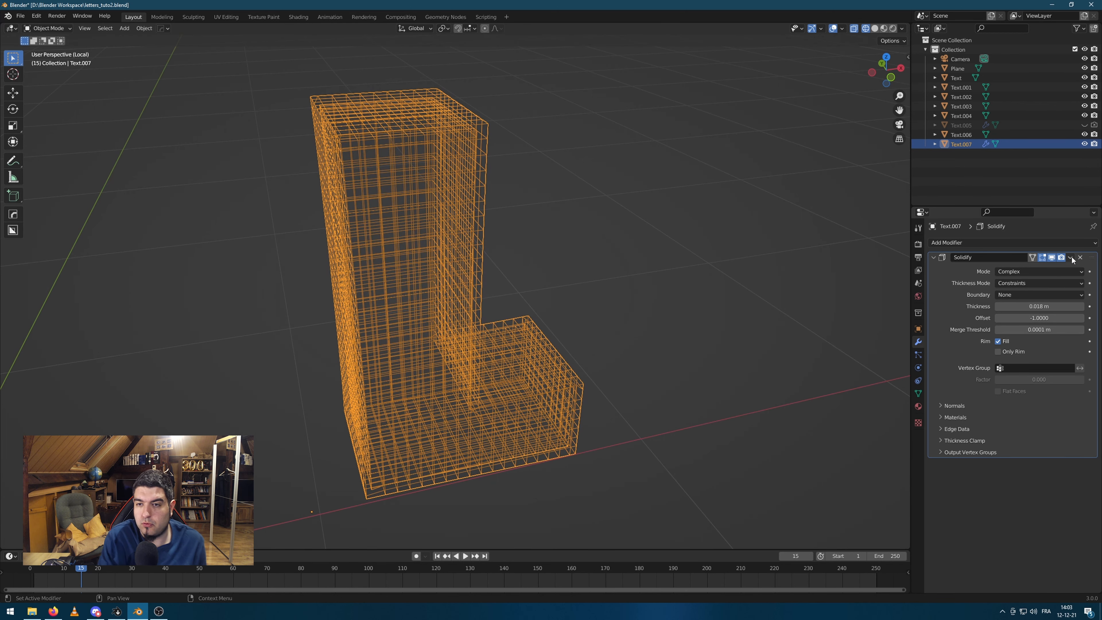
click(1072, 257)
click(1041, 269)
Return to solid shading and delete the outer faces covering the top of the L's vertical arm in Edit Mode
middle_drag(511, 187, 526, 247)
click(876, 29)
key(Tab)
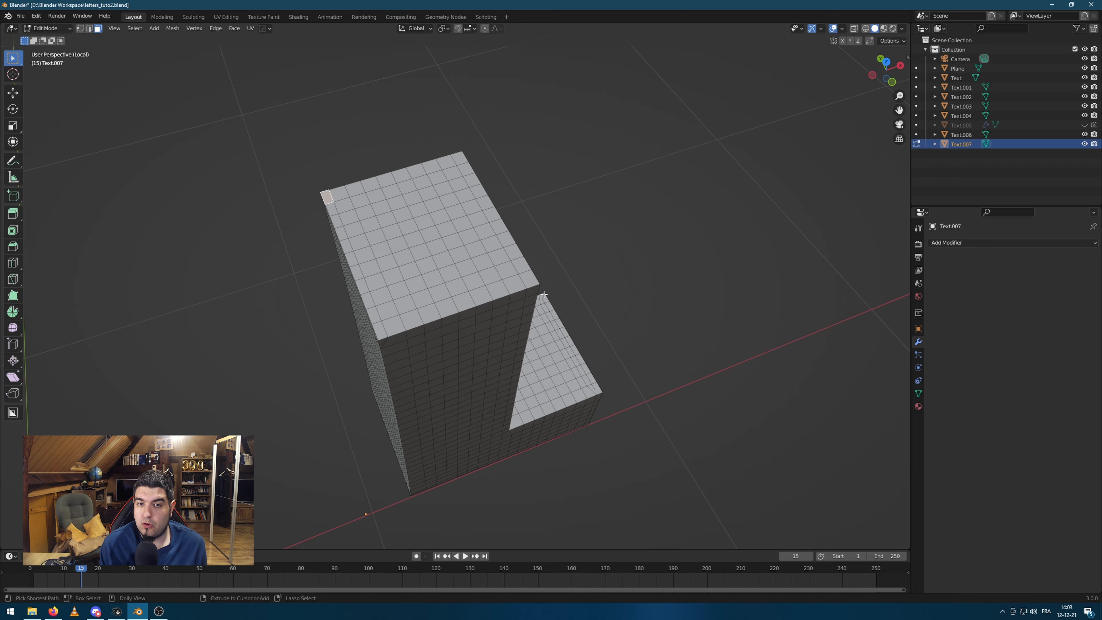
key(ctrl+l)
key(x)
click(535, 276)
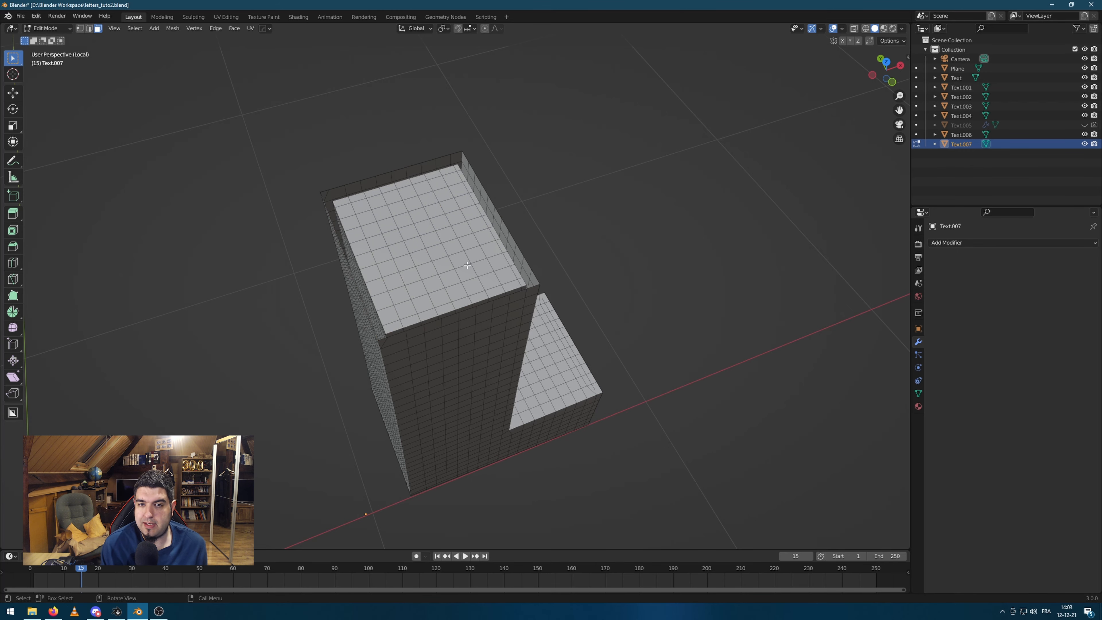
Delete the inner layer of faces that closes the top of the L's vertical arm
scroll(474, 216, up, 3)
middle_drag(475, 216, 185, 256)
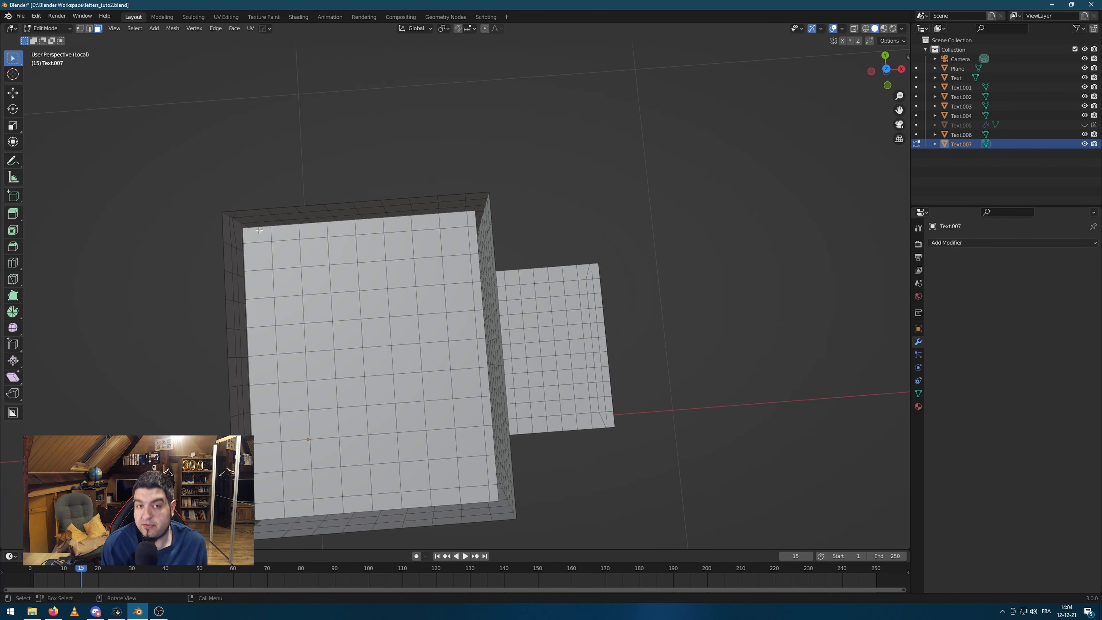
key(ctrl+l)
key(x)
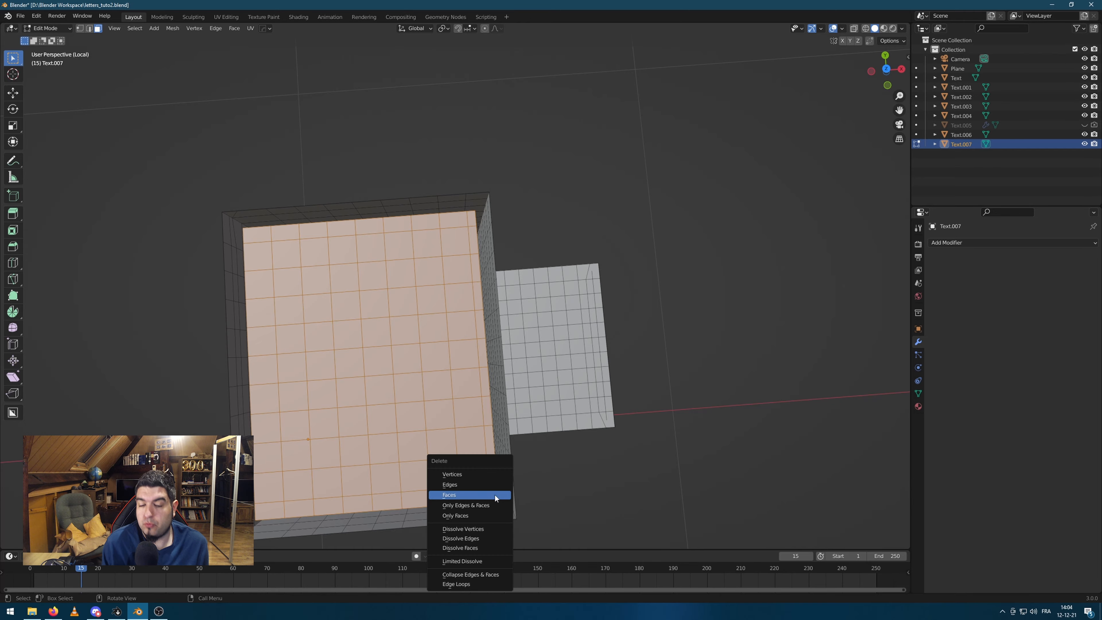
click(483, 495)
Enable snapping to Edge and lower the outer top edge loop along Z to the height of the inner rim
middle_drag(486, 391, 463, 214)
middle_drag(394, 376, 398, 44)
key(2)
alt+click(379, 46)
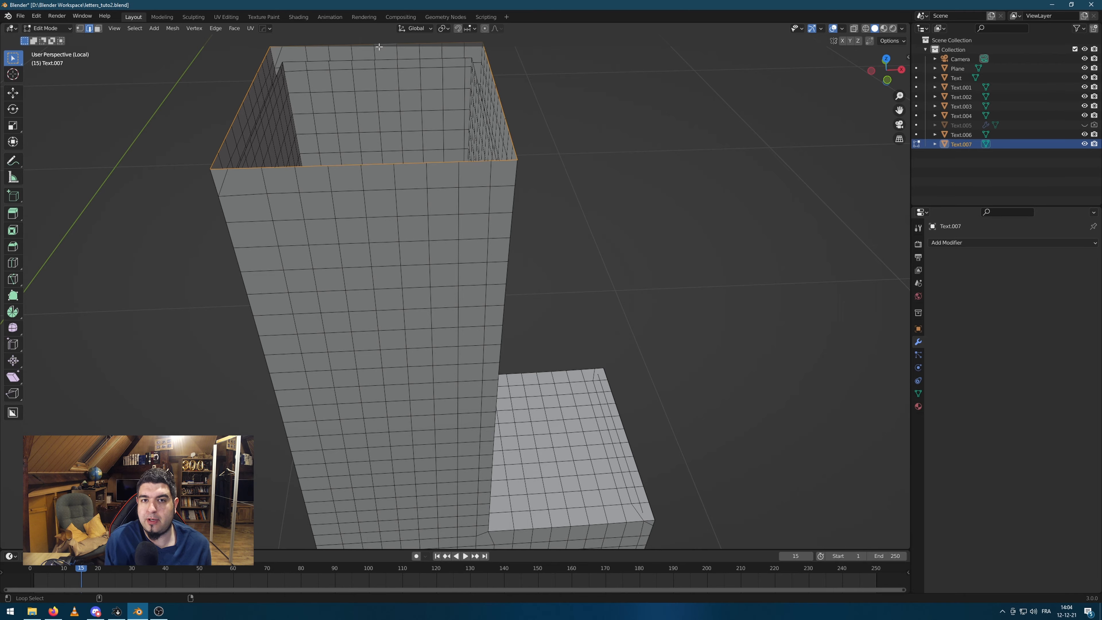
middle_drag(575, 122, 589, 200)
scroll(588, 145, down, 2)
scroll(589, 199, up, 2)
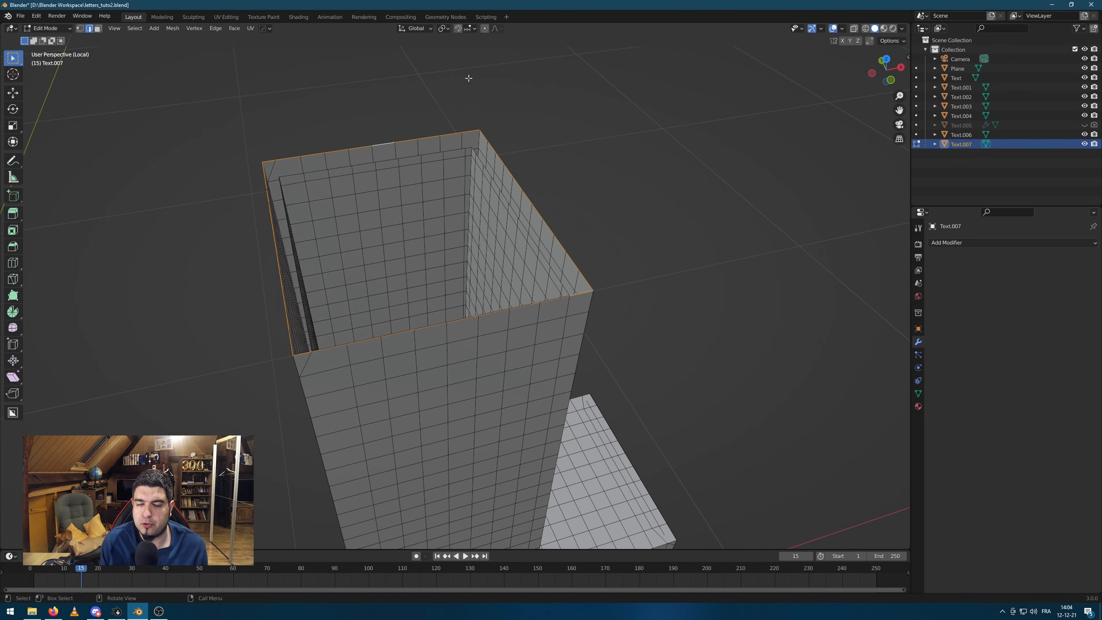
click(457, 29)
click(475, 28)
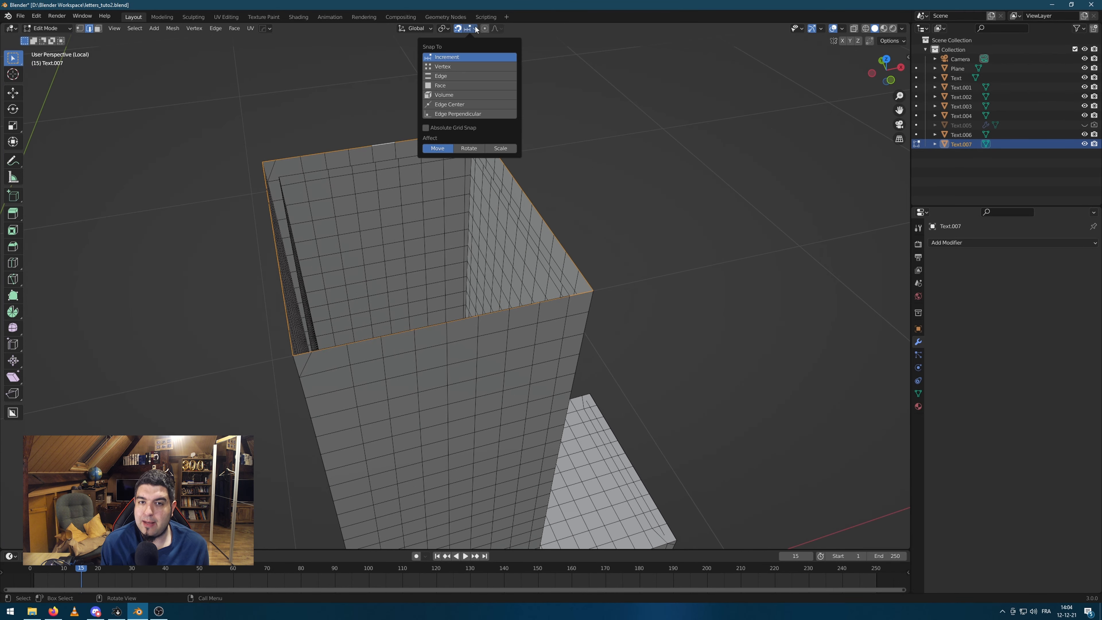
click(448, 79)
middle_drag(607, 187, 587, 180)
key(g)
key(z)
click(575, 150)
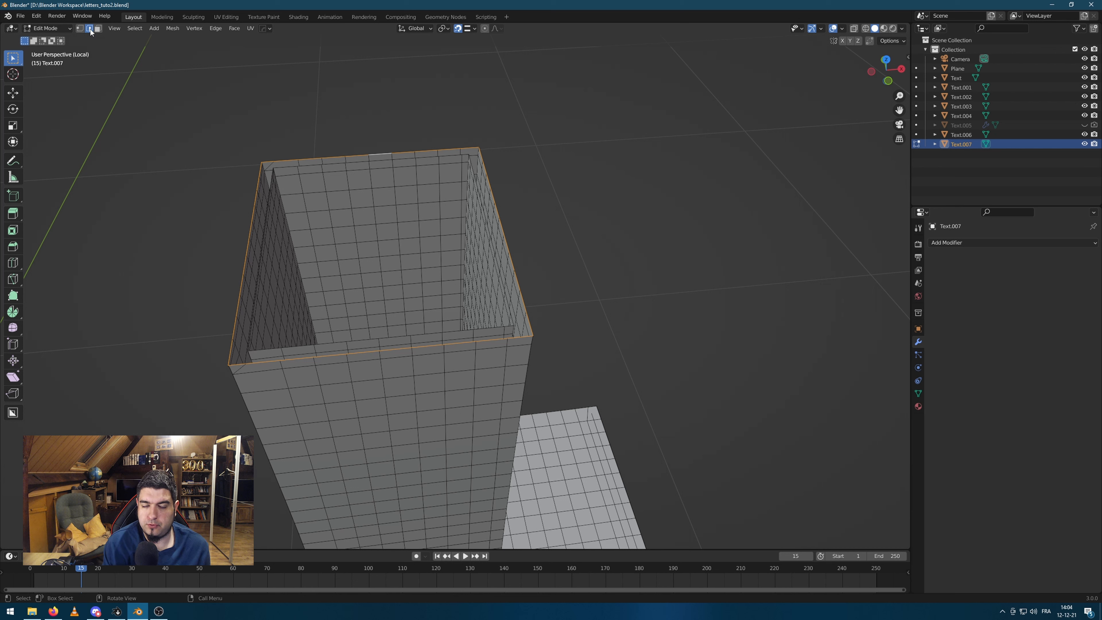
Bridge the outer and inner top edge loops to close the wall's rim, and return to Object Mode
alt+shift+click(457, 155)
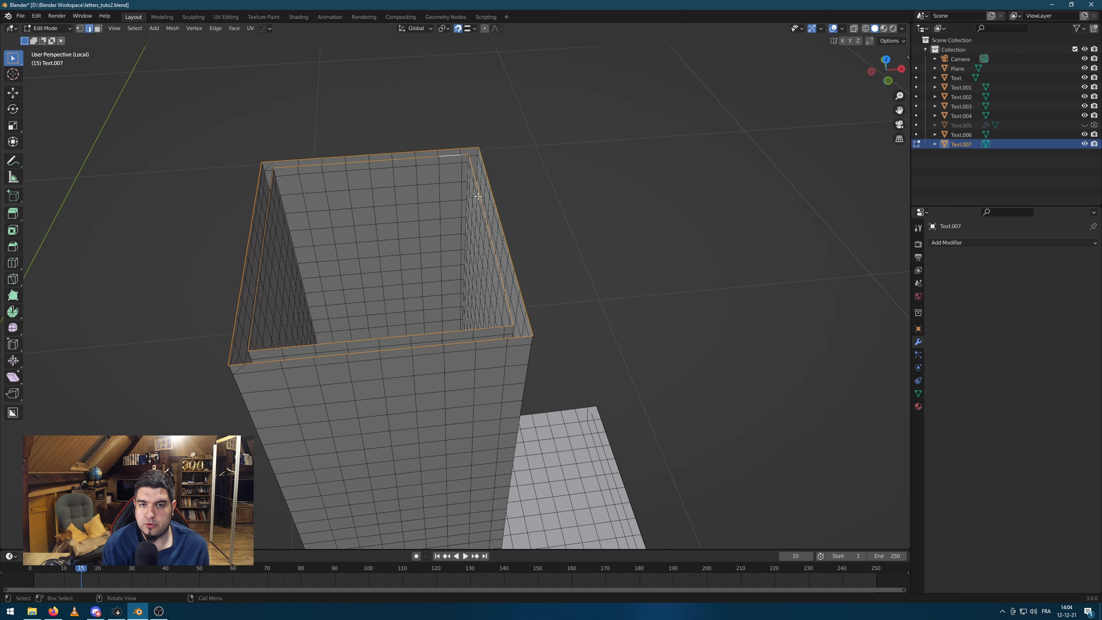
key(F3)
text(bridge)
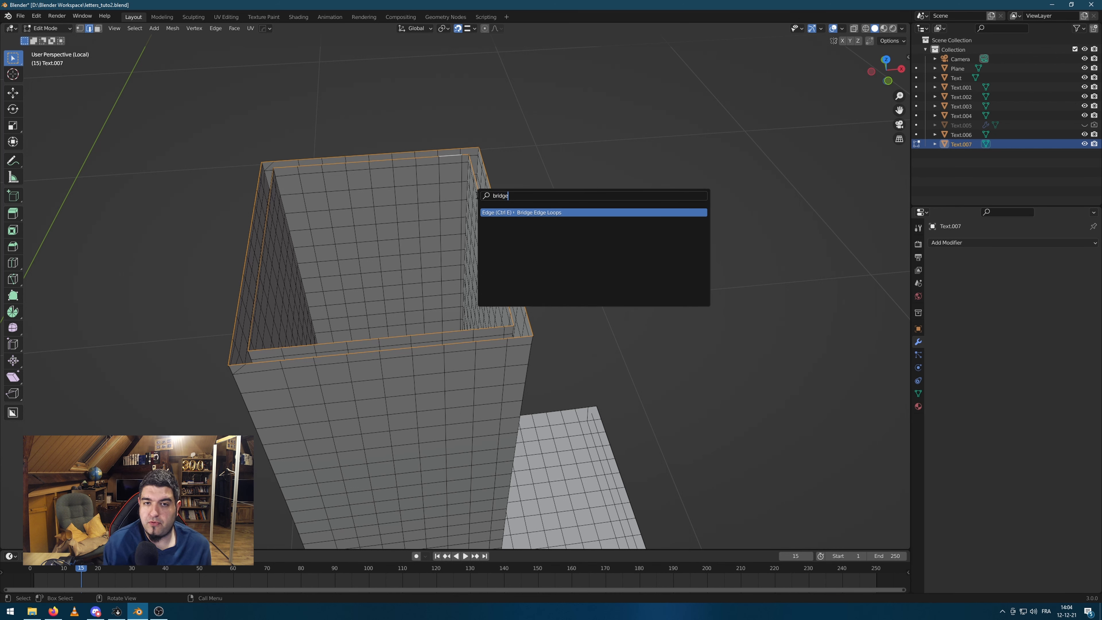
key(Return)
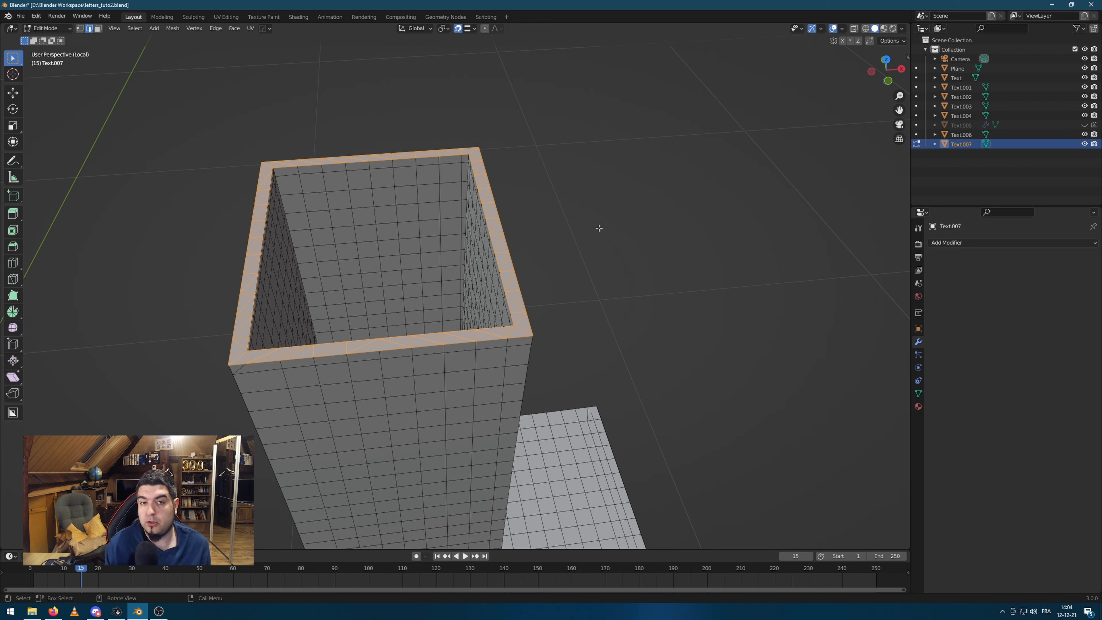
key(Tab)
Add a UV sphere and scale it down small enough to fit within the L's top opening
middle_drag(607, 306, 588, 264)
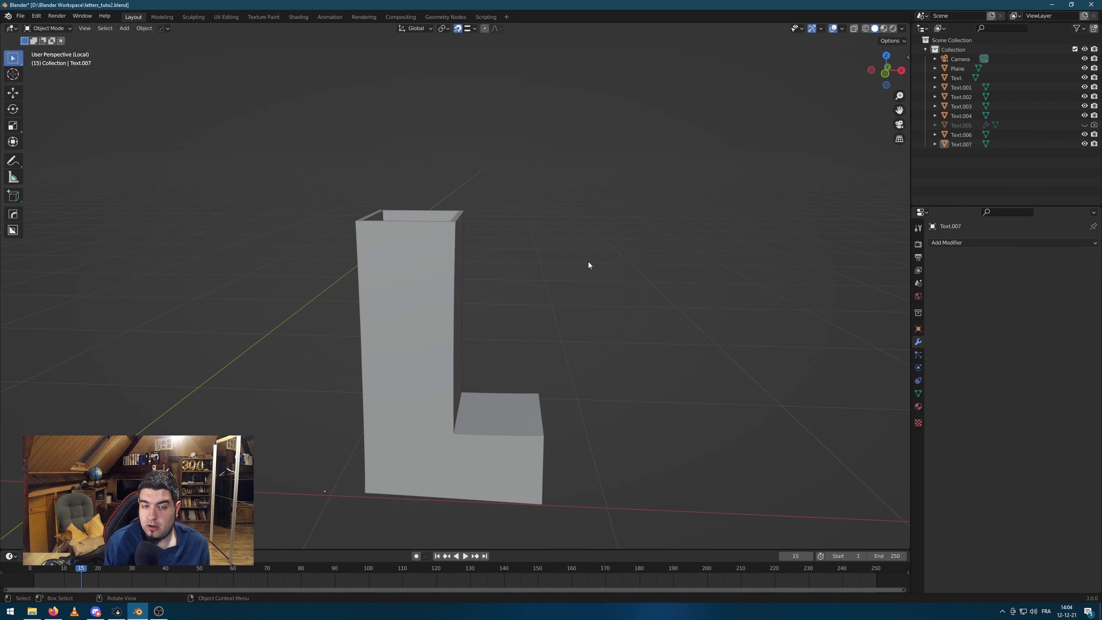
key(shift+a)
mouse_move(588, 261)
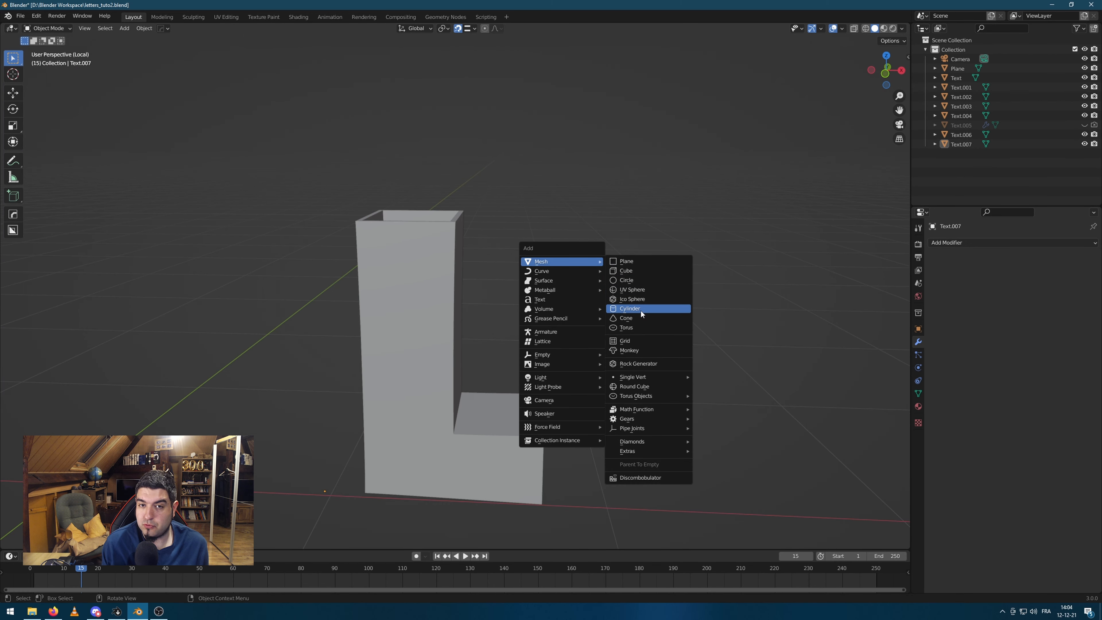
click(648, 291)
scroll(638, 330, down, 4)
key(s)
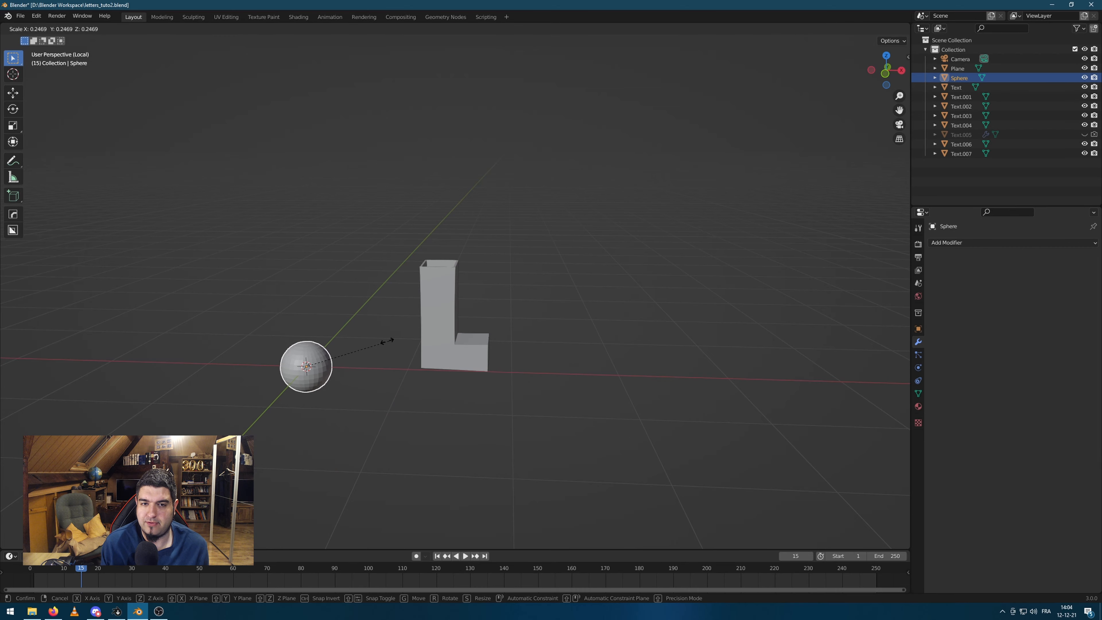
click(336, 350)
In top view, move the sphere to the centre of the opening in the L's vertical arm
key(KP_7)
key(g)
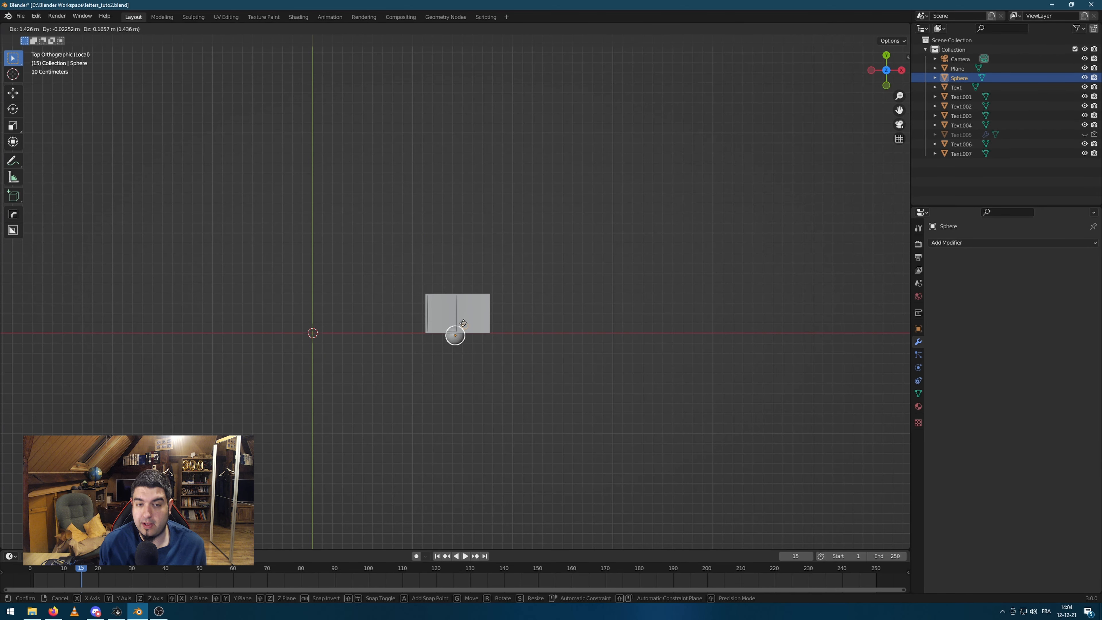
click(454, 315)
key(g)
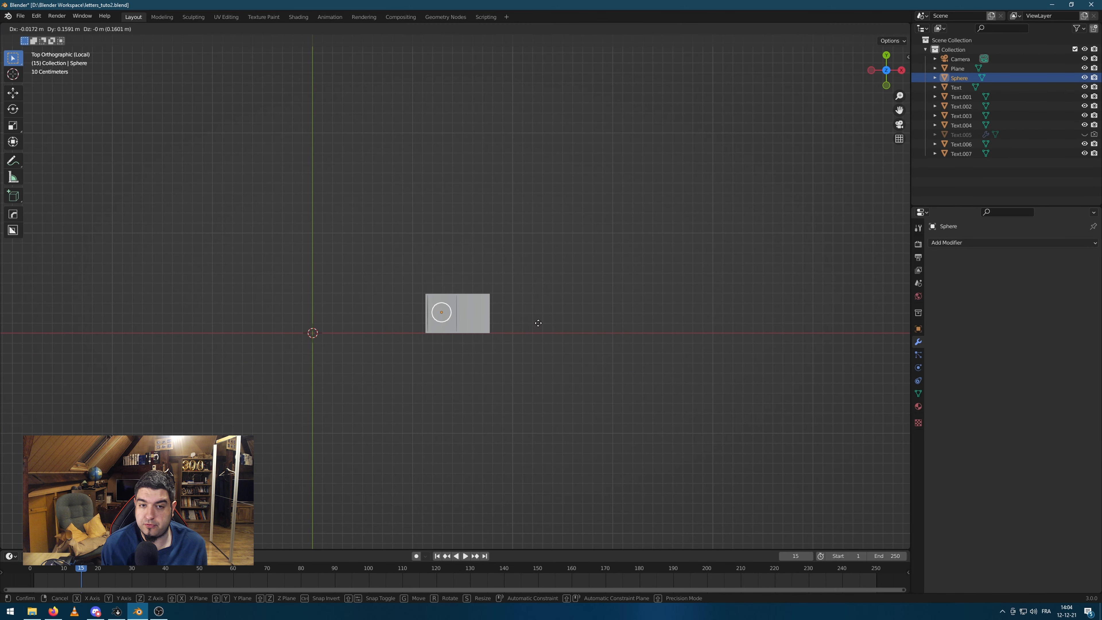
click(557, 363)
Raise the sphere along Z until it floats above the L's opening
middle_drag(557, 363, 602, 307)
key(g)
key(z)
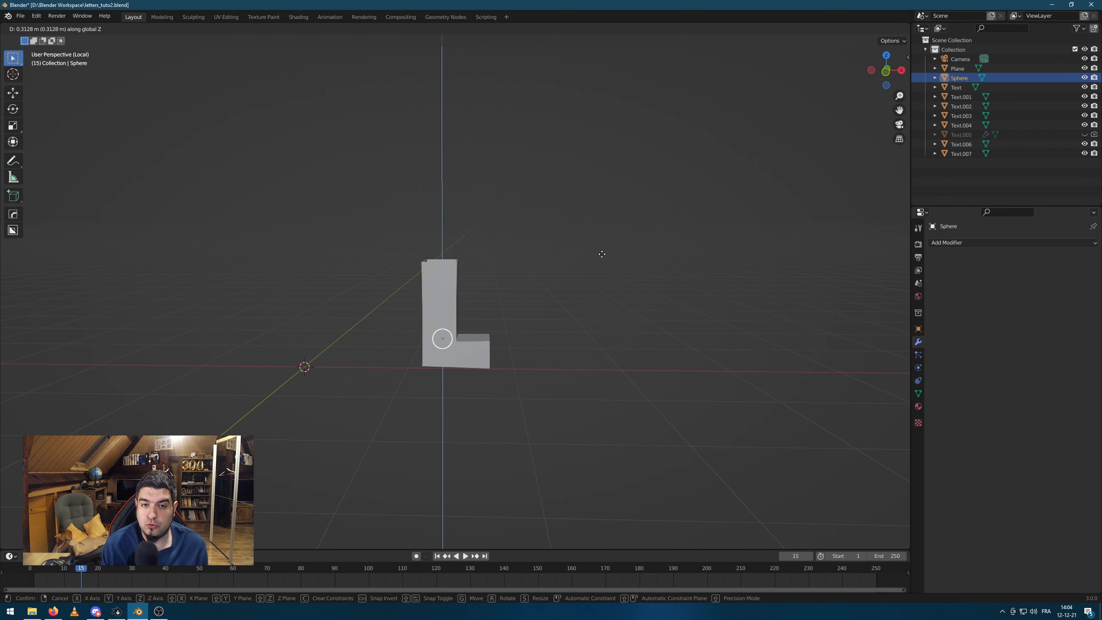
click(594, 161)
scroll(424, 251, up, 5)
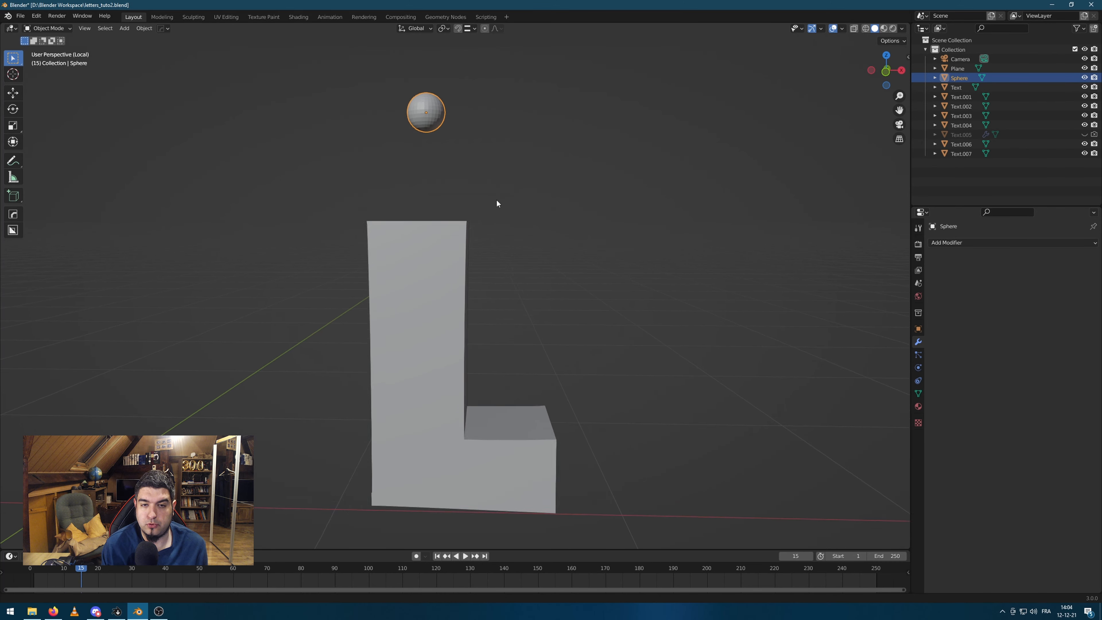
Apply the Quick Liquid effect to the sphere
middle_drag(500, 204, 499, 278)
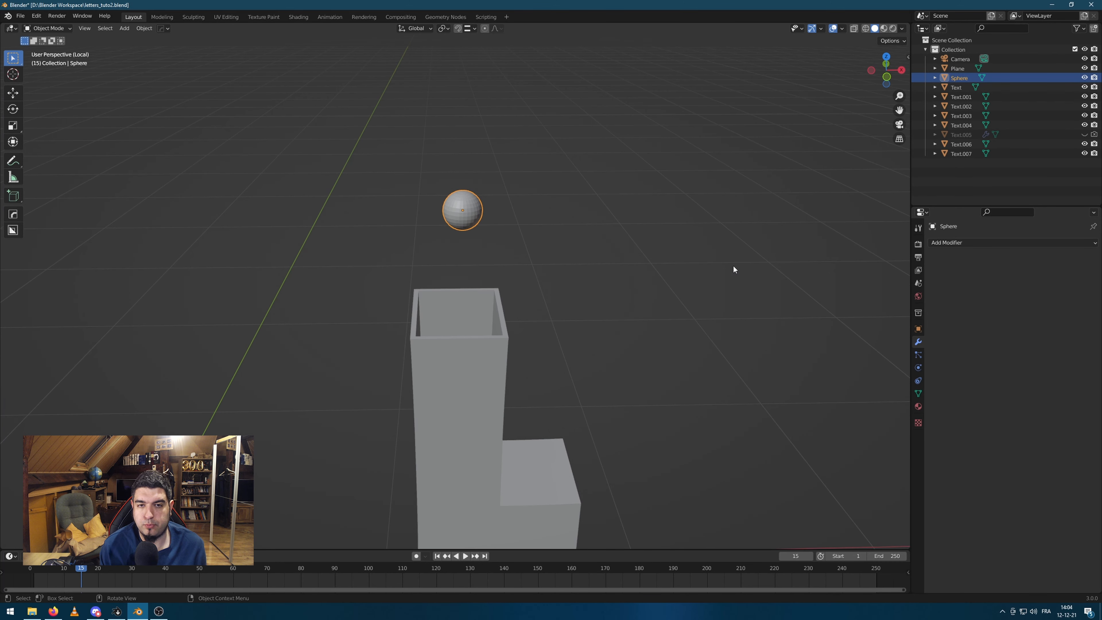
key(F3)
text(quick l)
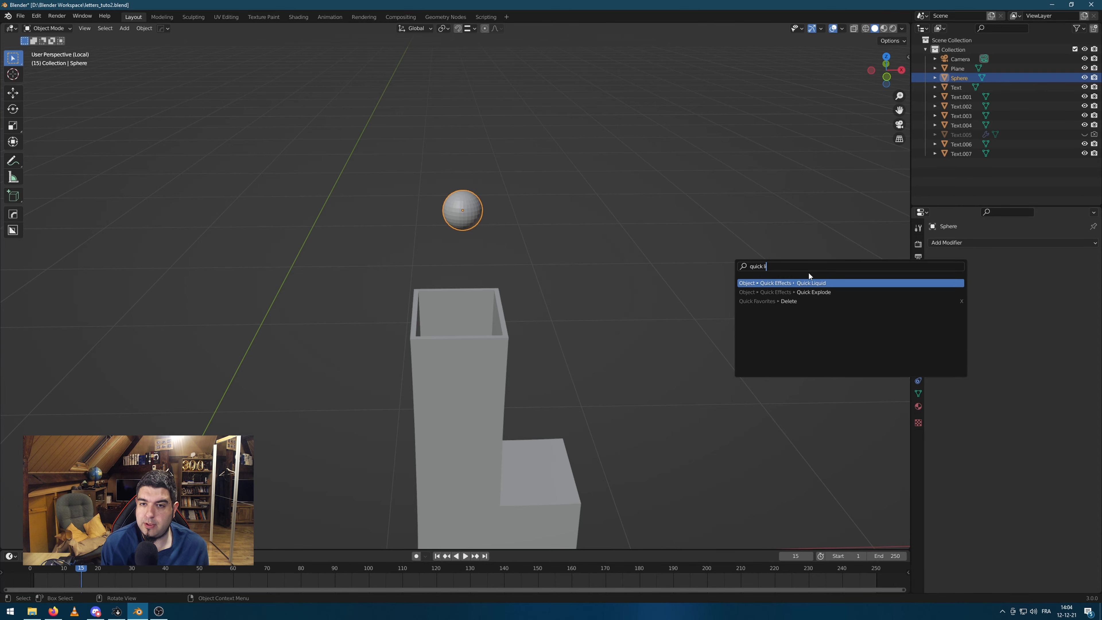
key(Return)
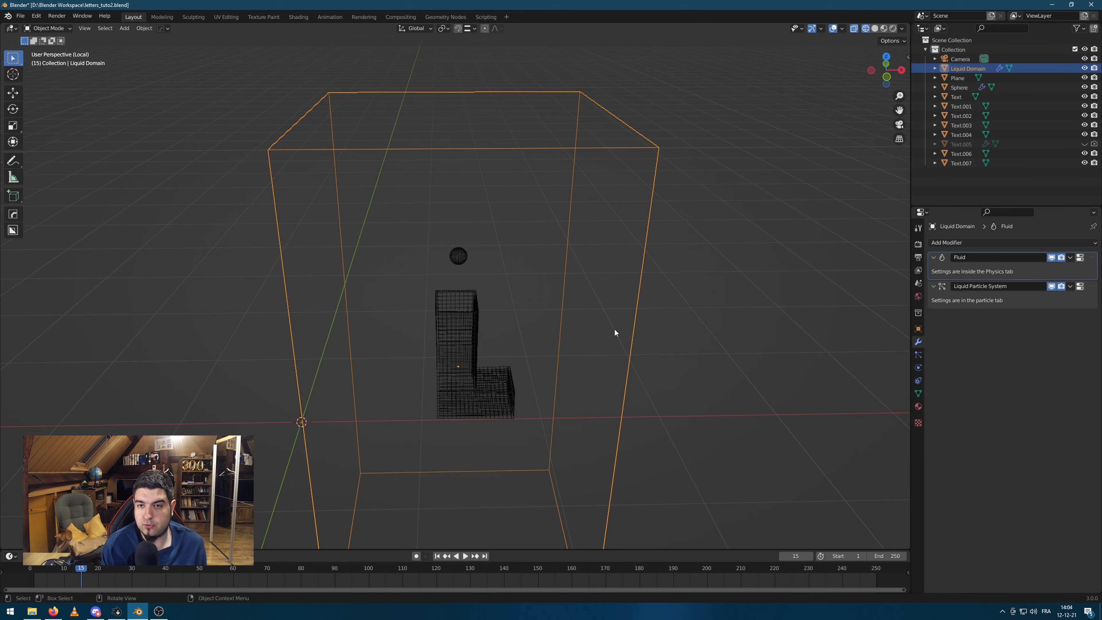
Scale down the liquid domain in front view and position it to enclose the L and the sphere
middle_drag(633, 345, 727, 393)
key(KP_1)
key(s)
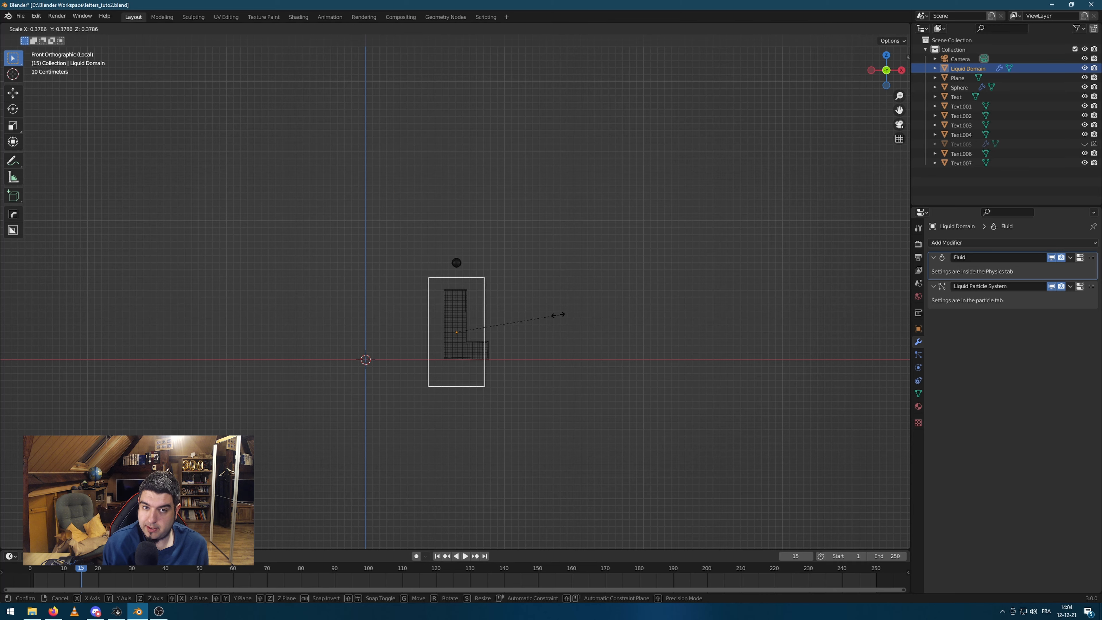
key(g)
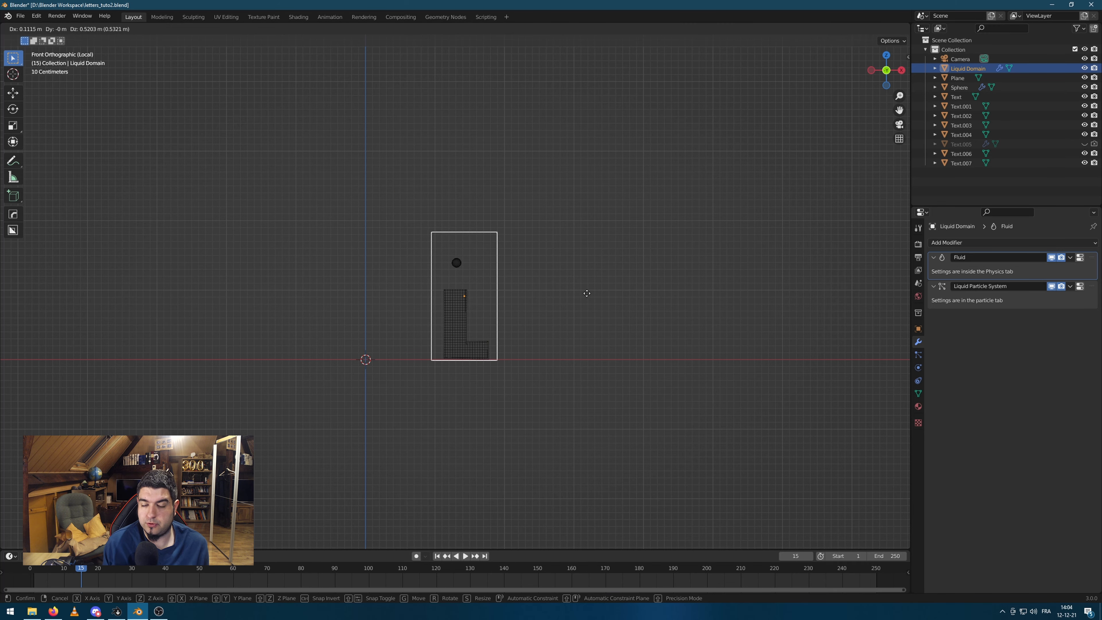
click(587, 294)
Narrow the liquid domain along Y so it fits more closely around the letter
middle_drag(622, 301, 656, 385)
key(s)
key(y)
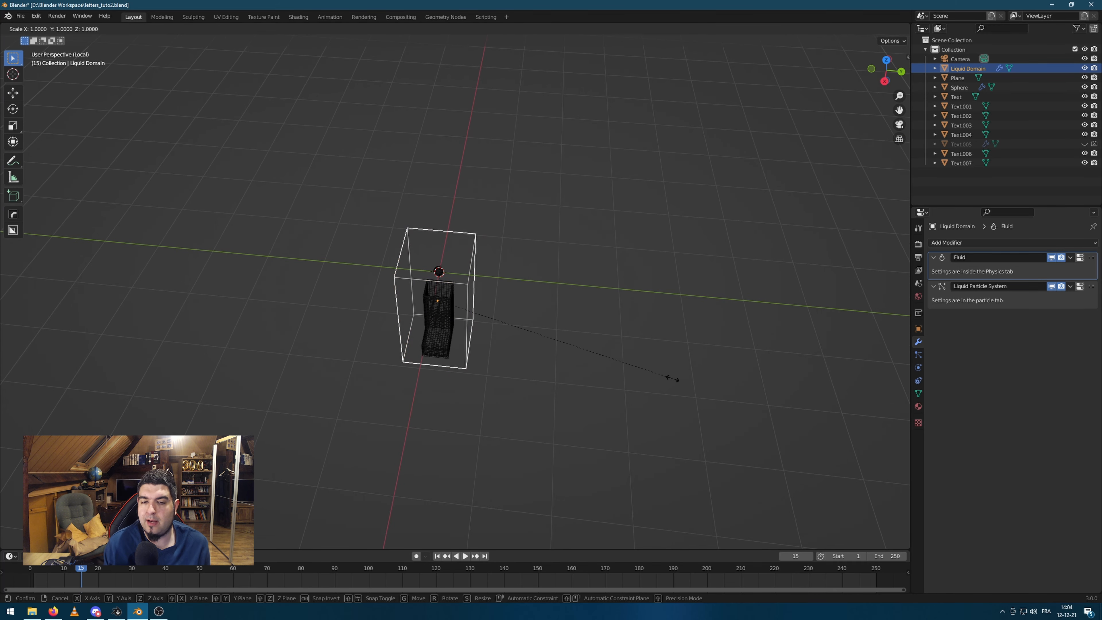
click(561, 369)
scroll(477, 376, up, 5)
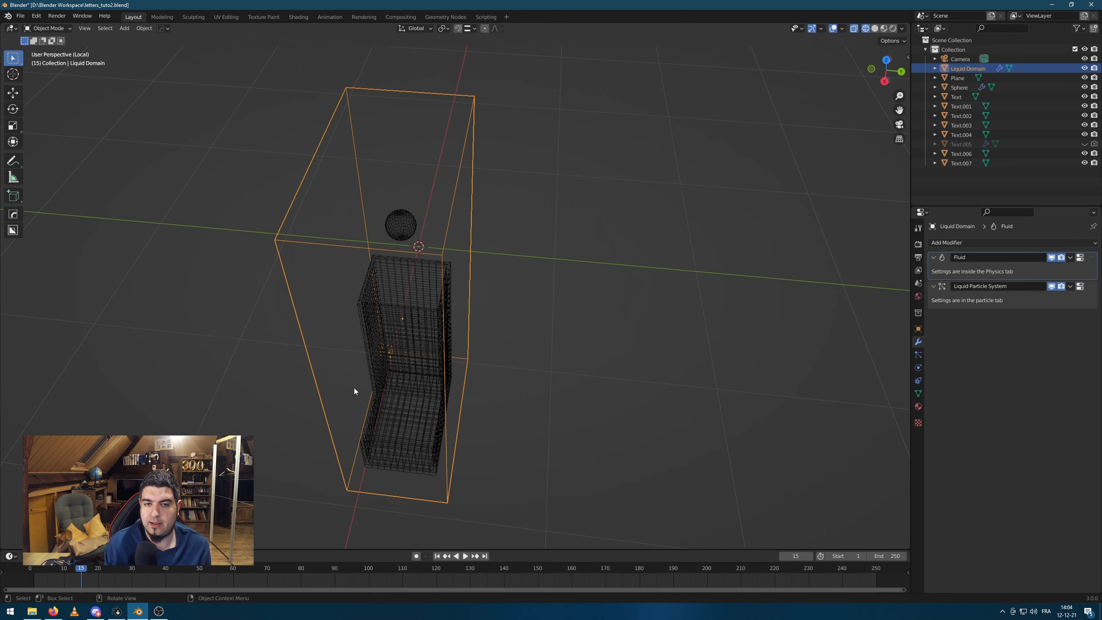
Set the sphere's fluid physics to type Flow with Inflow as the flow behavior
middle_drag(354, 387, 463, 255)
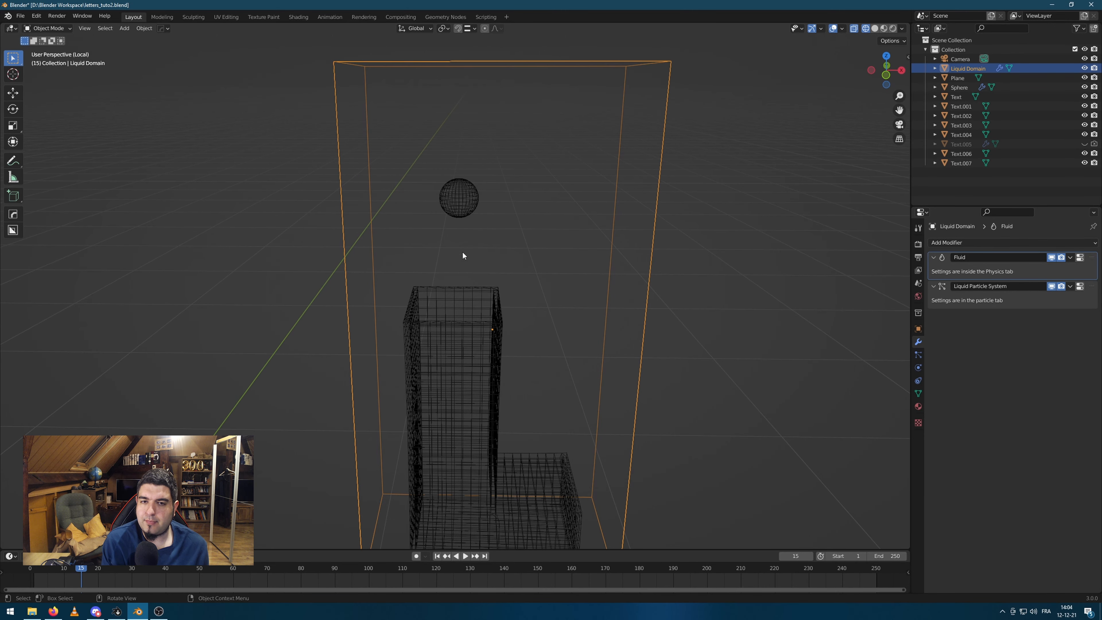
click(462, 210)
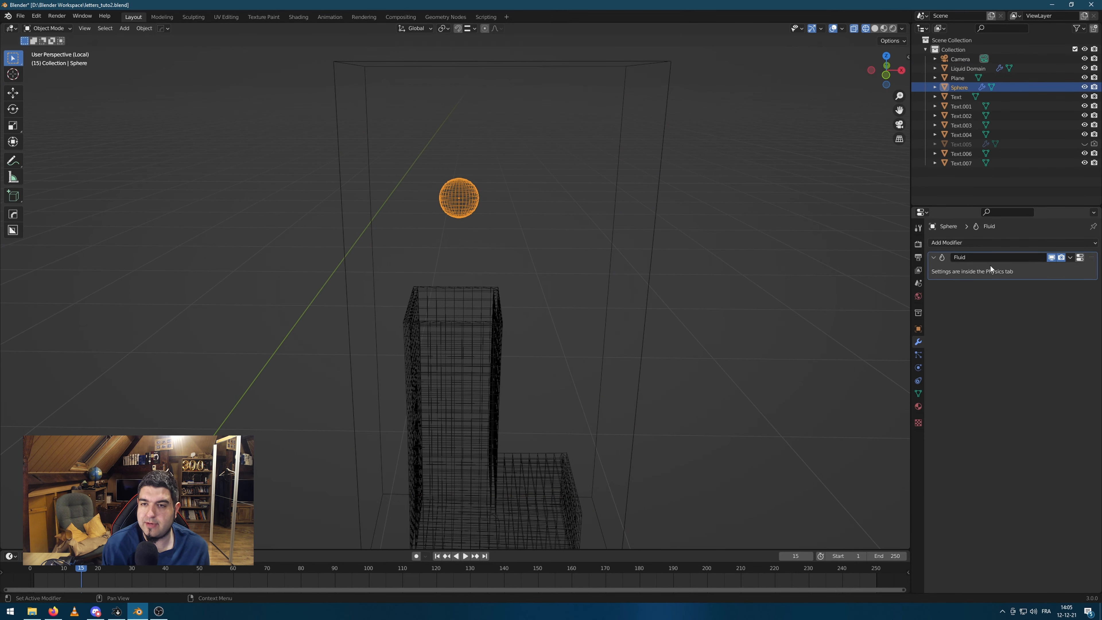
click(919, 369)
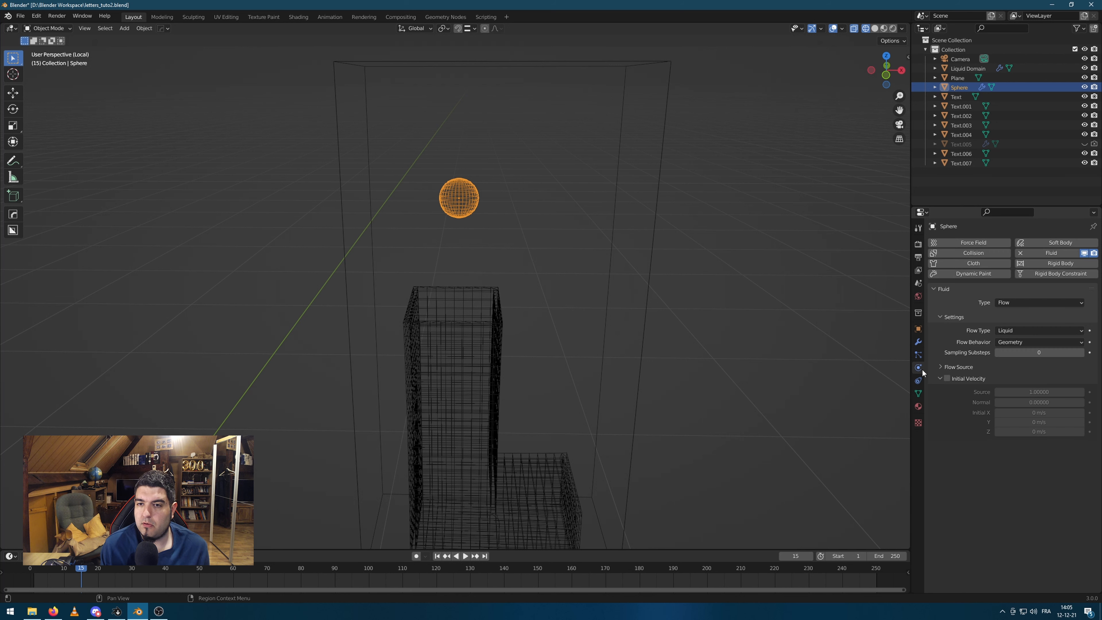
click(1020, 305)
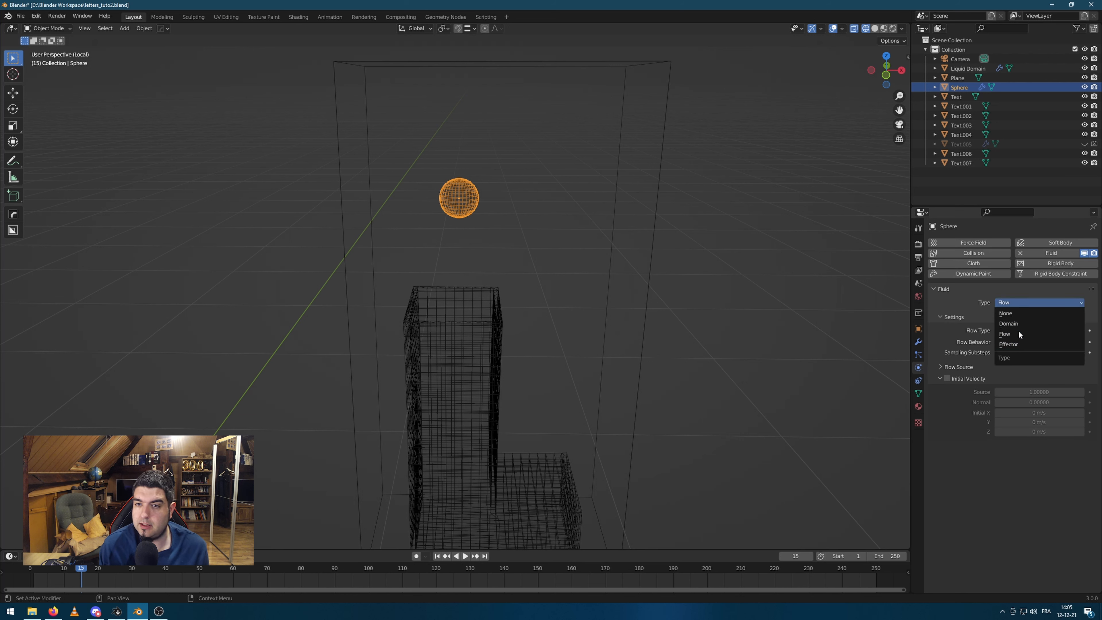
click(1019, 334)
click(1018, 343)
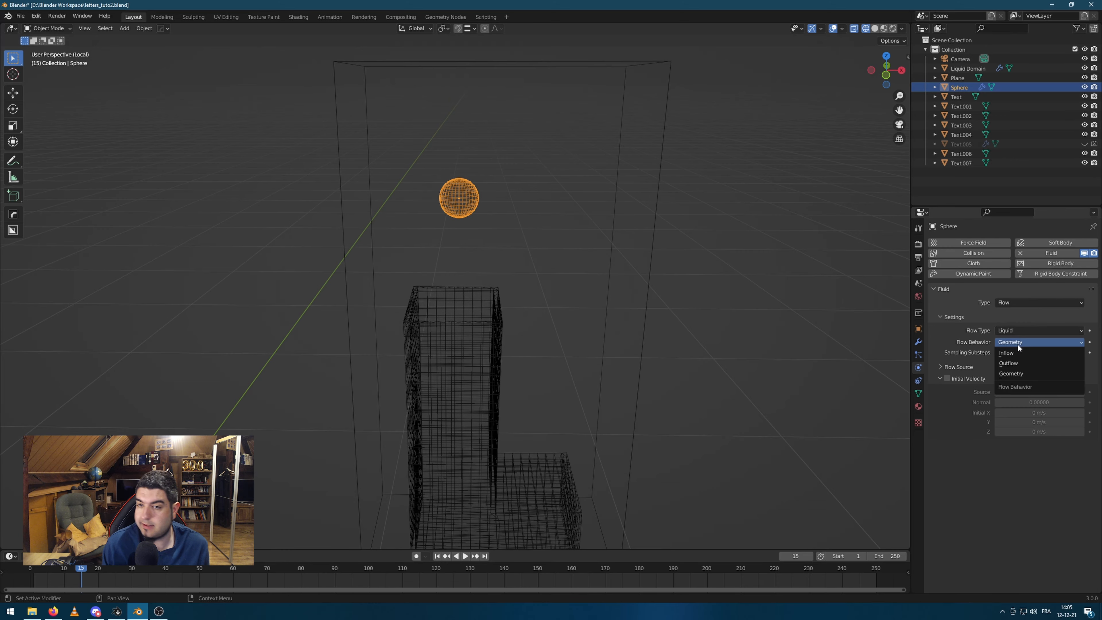
click(1012, 353)
Add fluid physics to the hollow L and set its type to Effector
scroll(572, 367, down, 1)
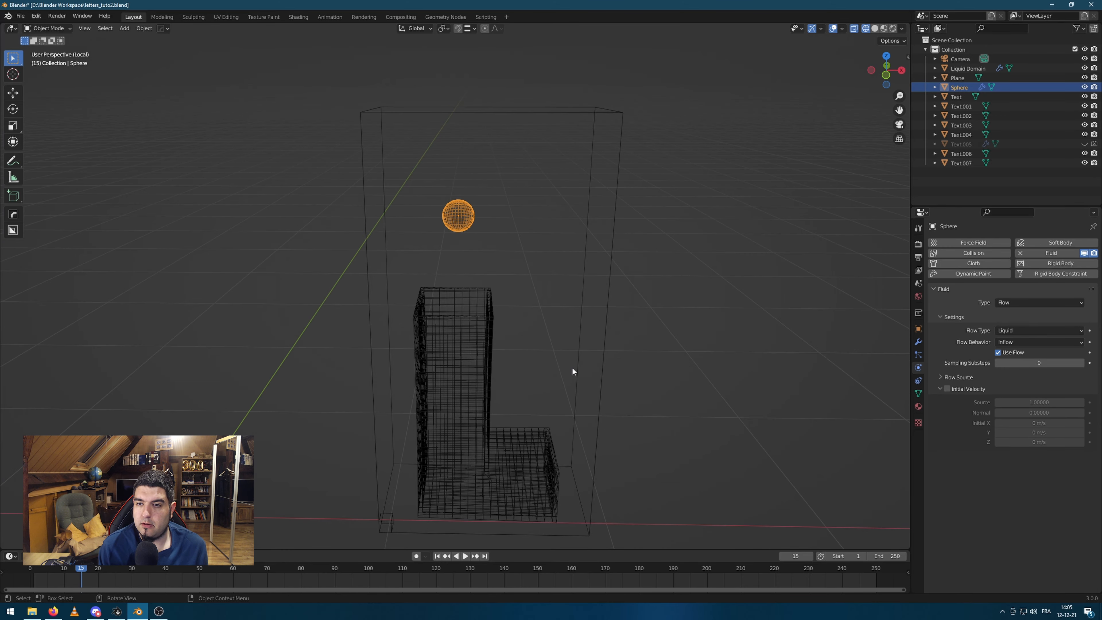
click(469, 345)
middle_drag(660, 340, 610, 357)
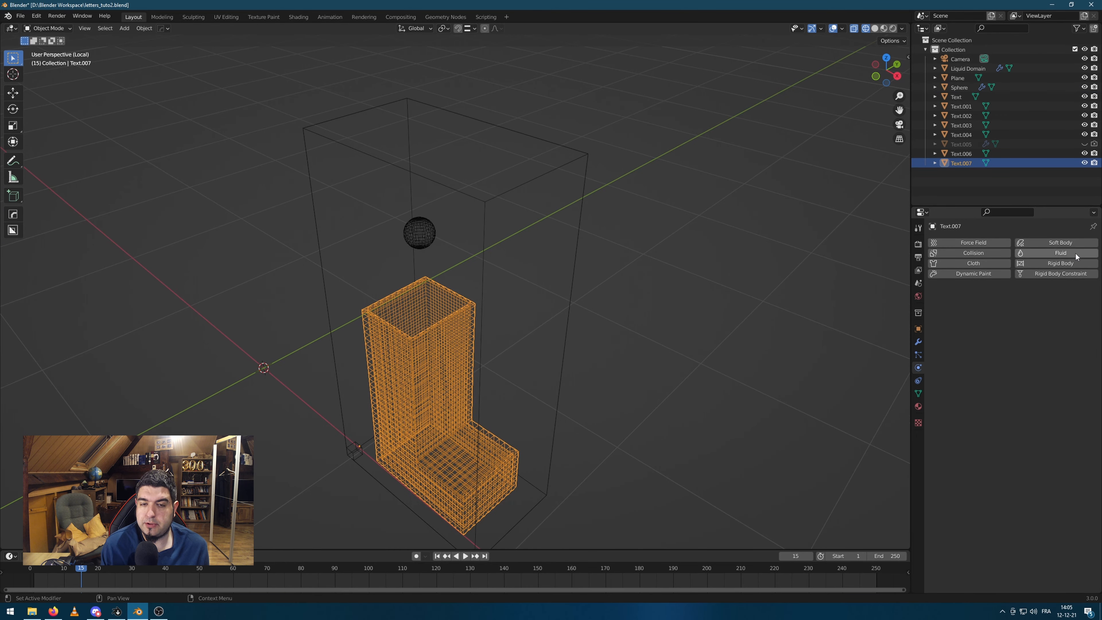
click(1069, 255)
click(1016, 305)
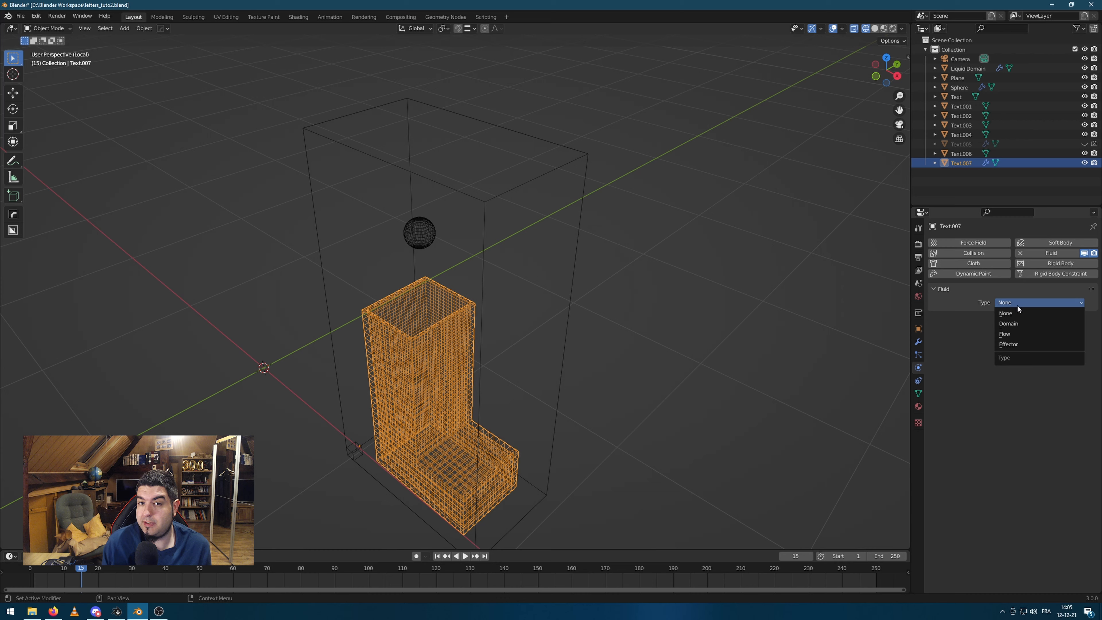
click(1023, 345)
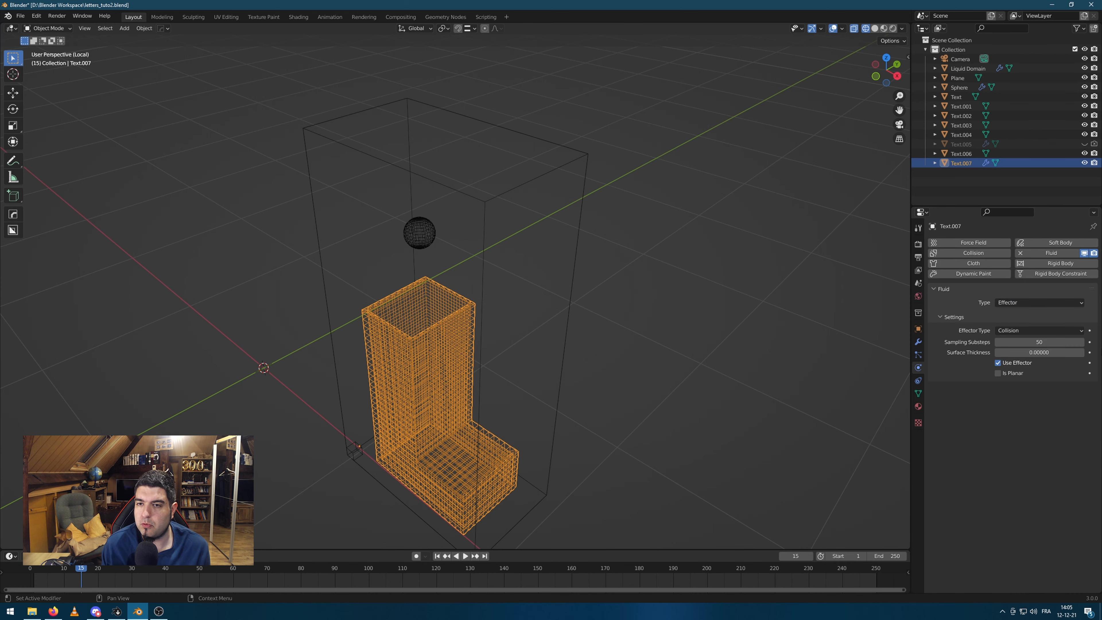
Set the liquid domain's resolution divisions to 64
middle_drag(760, 398, 632, 342)
click(632, 342)
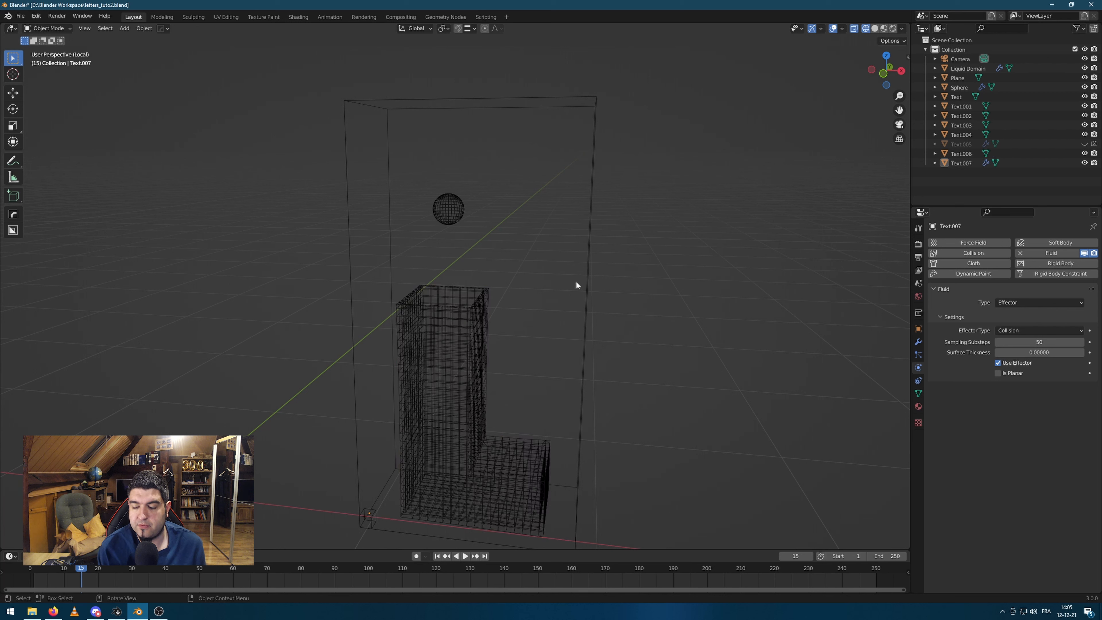
click(590, 286)
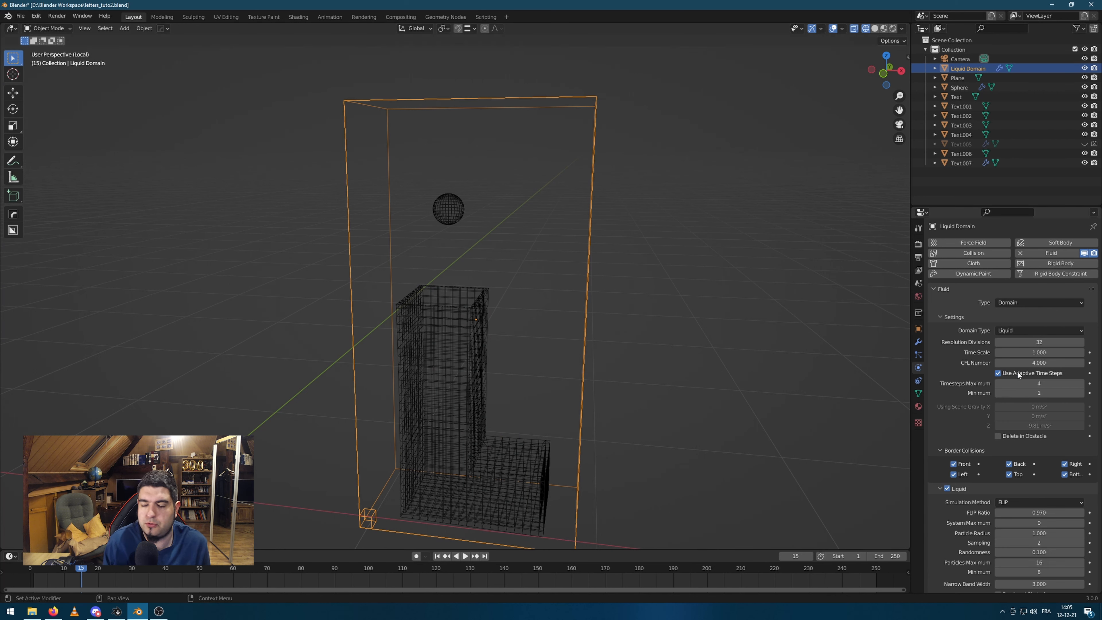
click(1083, 345)
text(64)
key(Return)
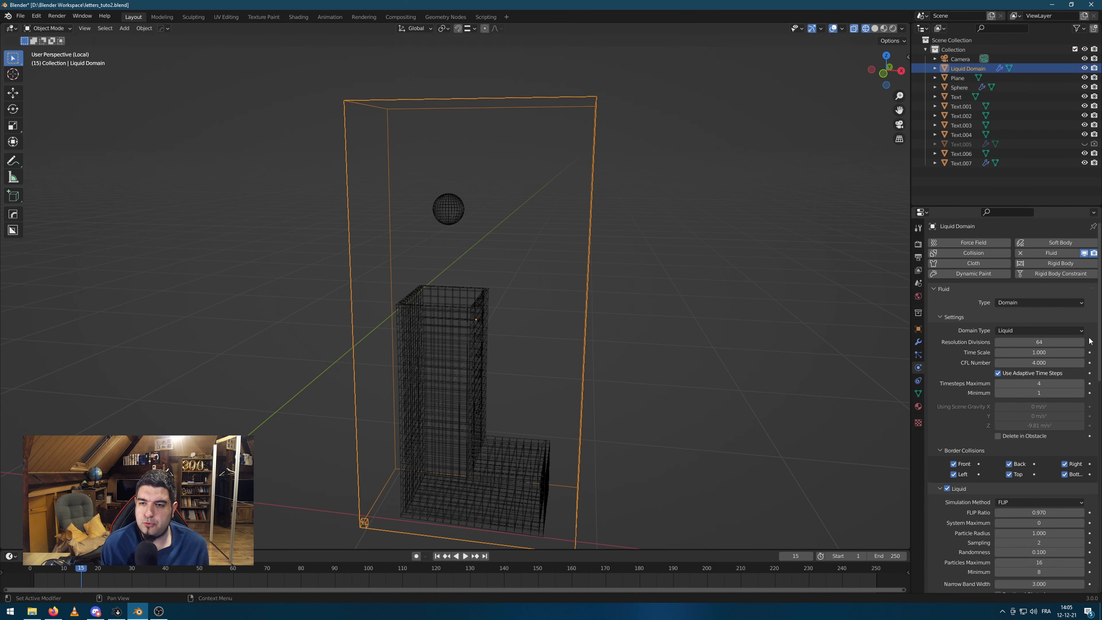
Set the end frame of the liquid domain's cache to 50
scroll(1082, 345, down, 2)
scroll(1050, 321, down, 2)
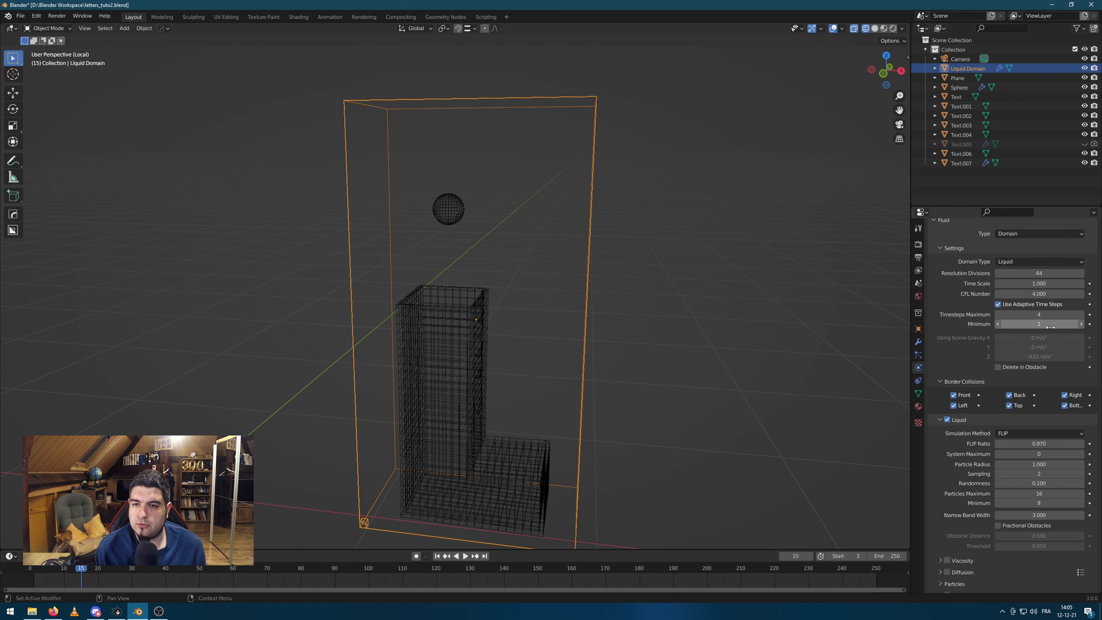
scroll(1044, 314, down, 10)
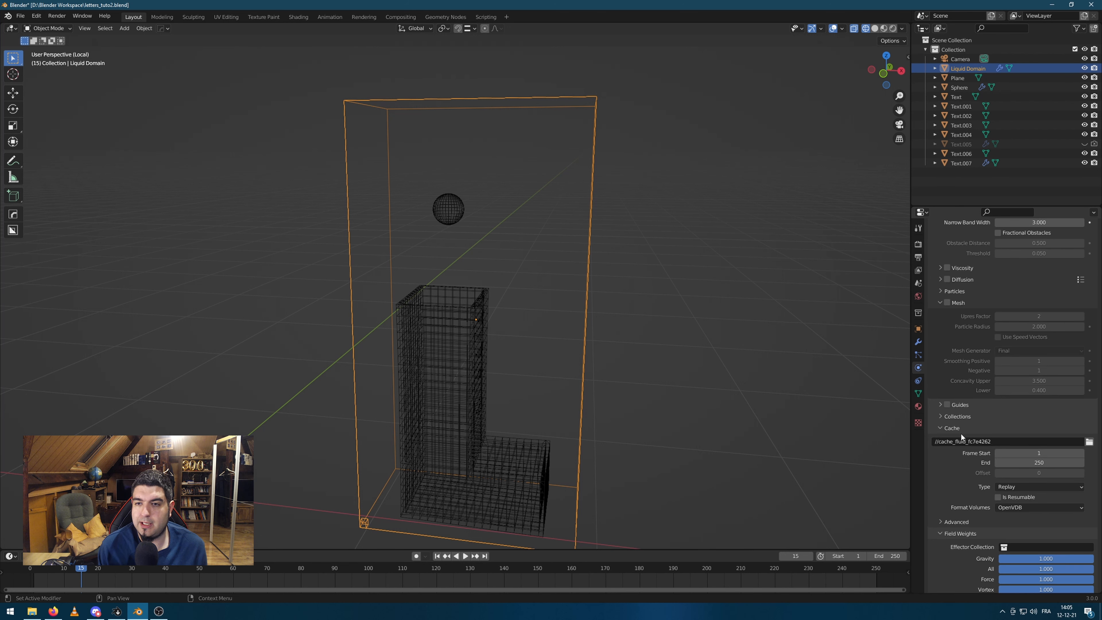
scroll(1002, 440, down, 1)
click(1041, 445)
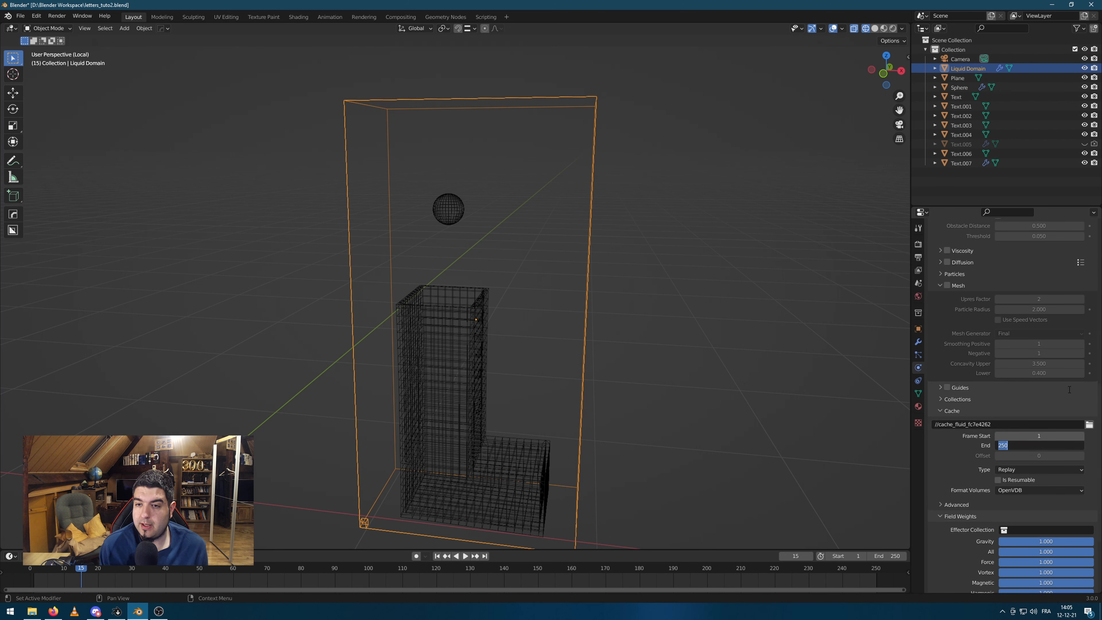
text(50)
key(Return)
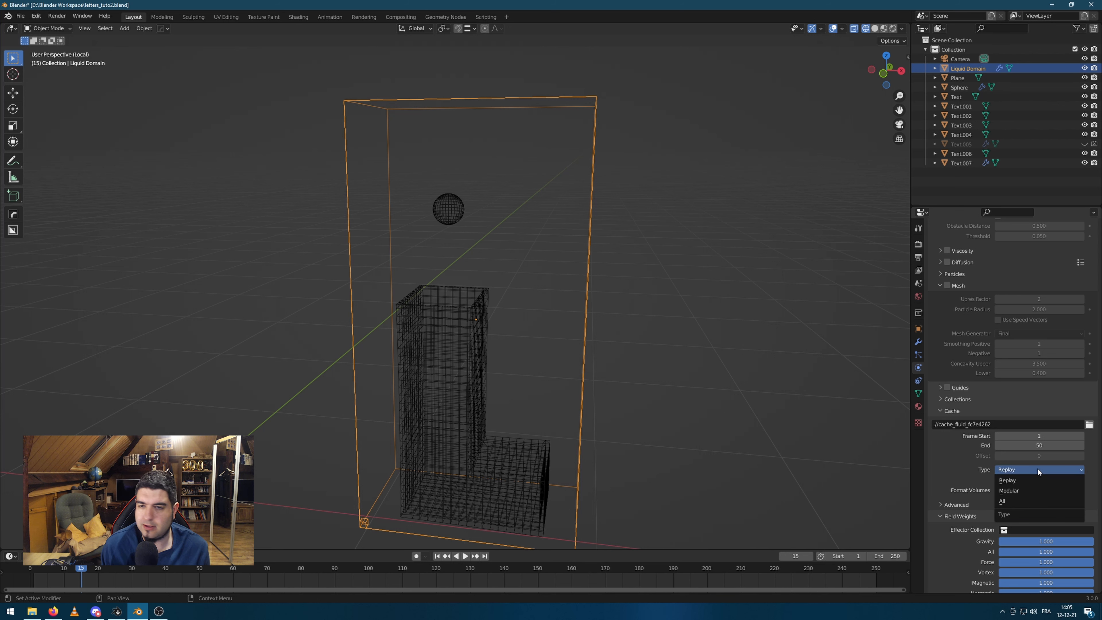
Switch the domain's cache type to Modular and bake the fluid data
scroll(1027, 456, up, 10)
scroll(1027, 432, up, 3)
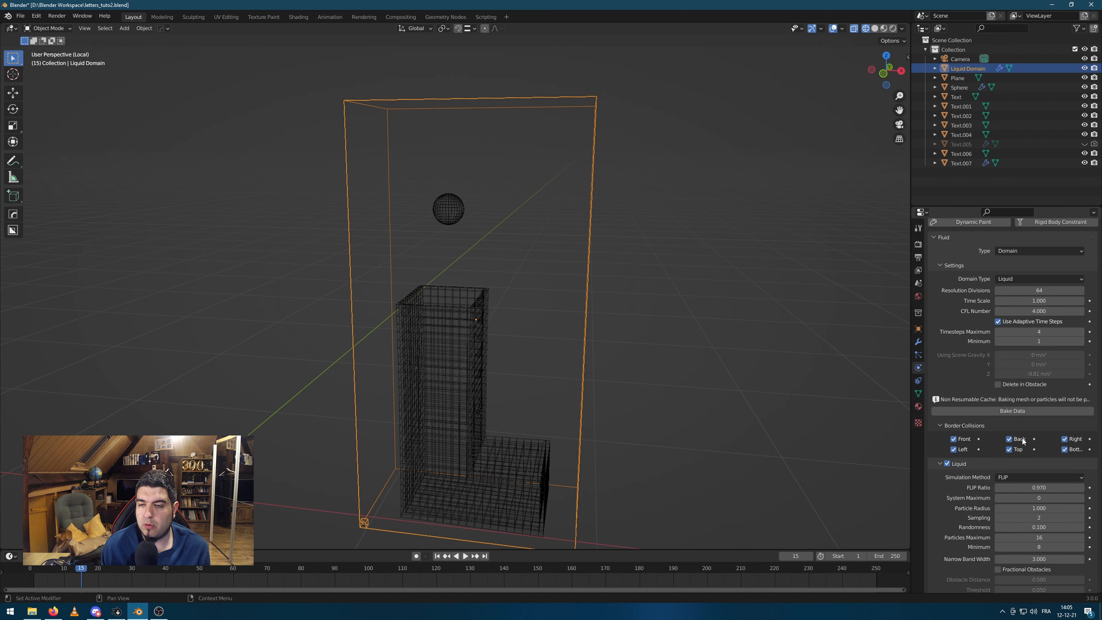
click(1012, 411)
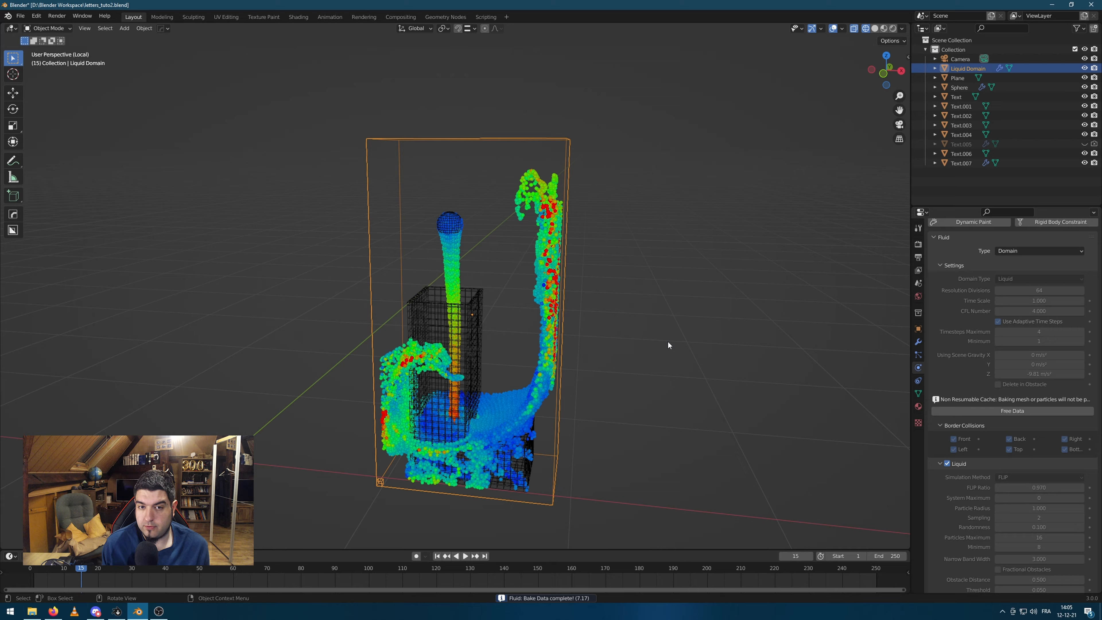
Examine the baked liquid at frame 5 from several angles, checking how it starts inside the L
middle_drag(668, 345, 699, 363)
drag(85, 574, 47, 576)
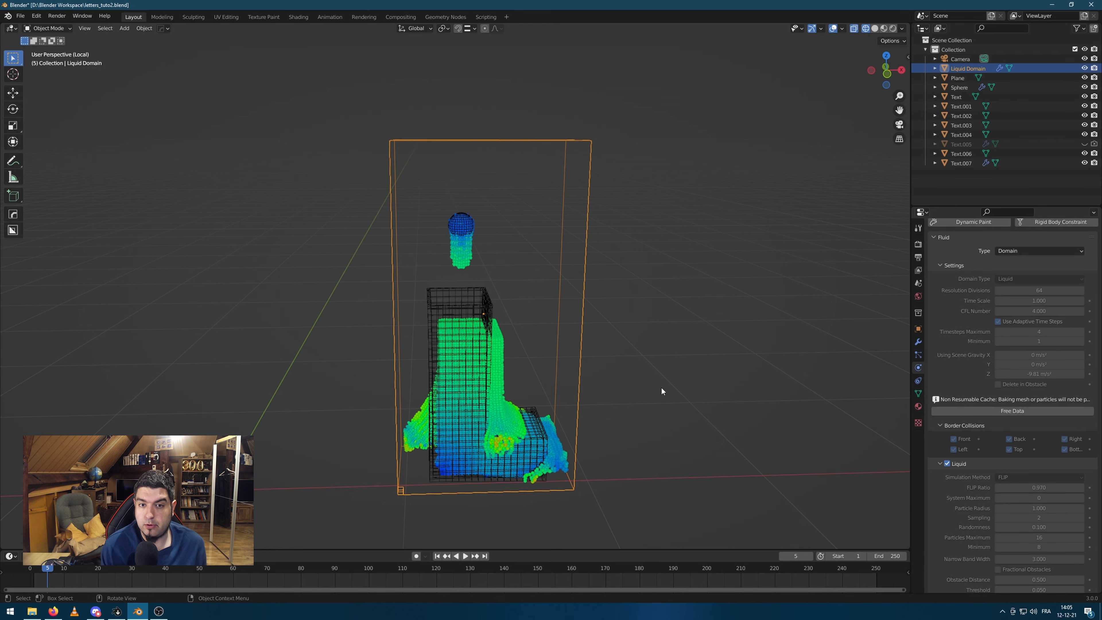
middle_drag(662, 387, 430, 368)
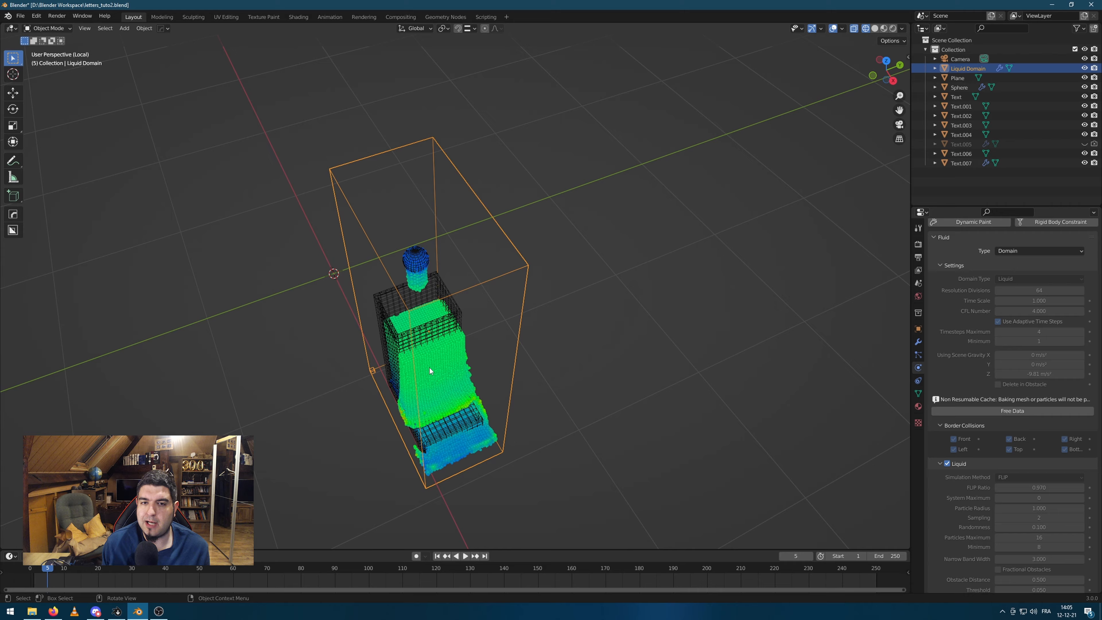
Move the L, the sphere and the liquid domain together along Y, away from the world origin
click(427, 336)
shift+click(428, 263)
shift+click(498, 277)
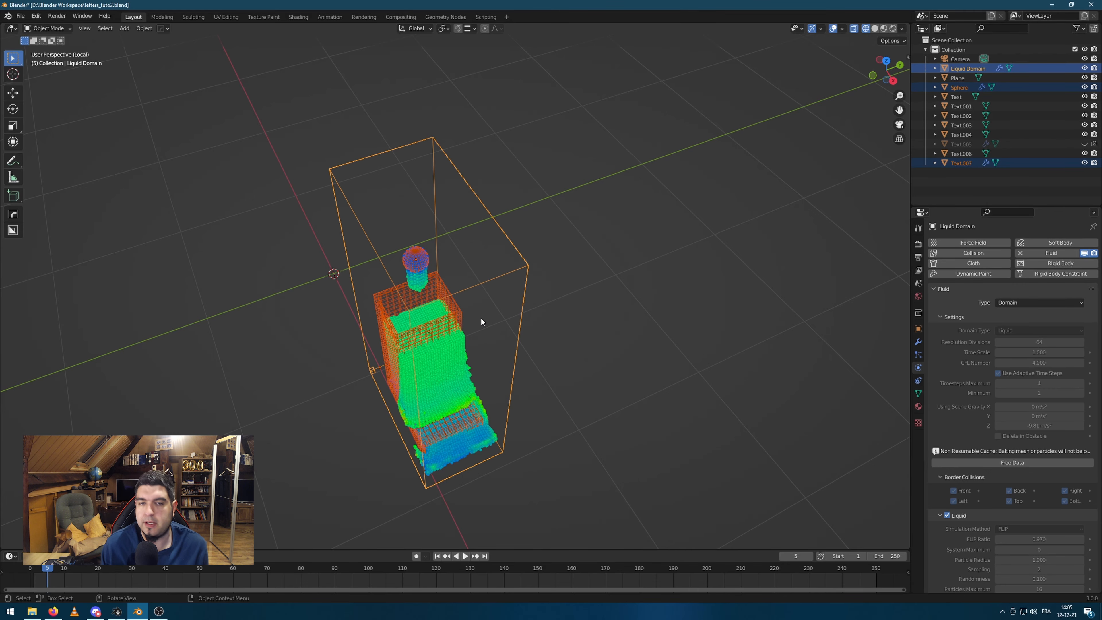
key(g)
key(y)
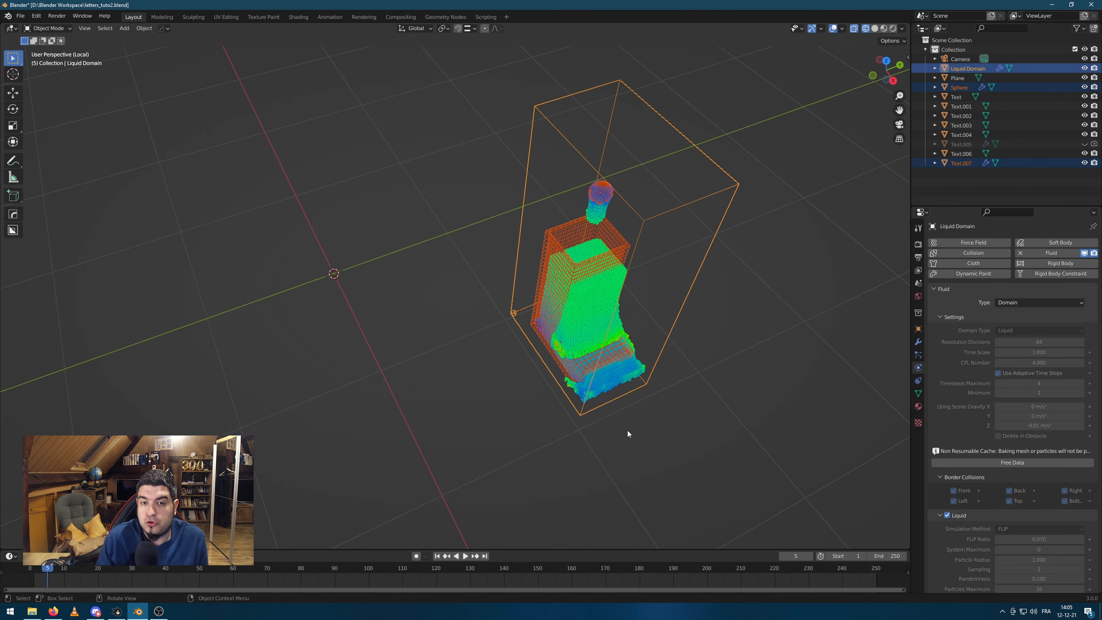
Play back the rebaked simulation and inspect frame 40 for liquid leaking through the L's walls
middle_drag(628, 429, 709, 382)
scroll(748, 335, up, 3)
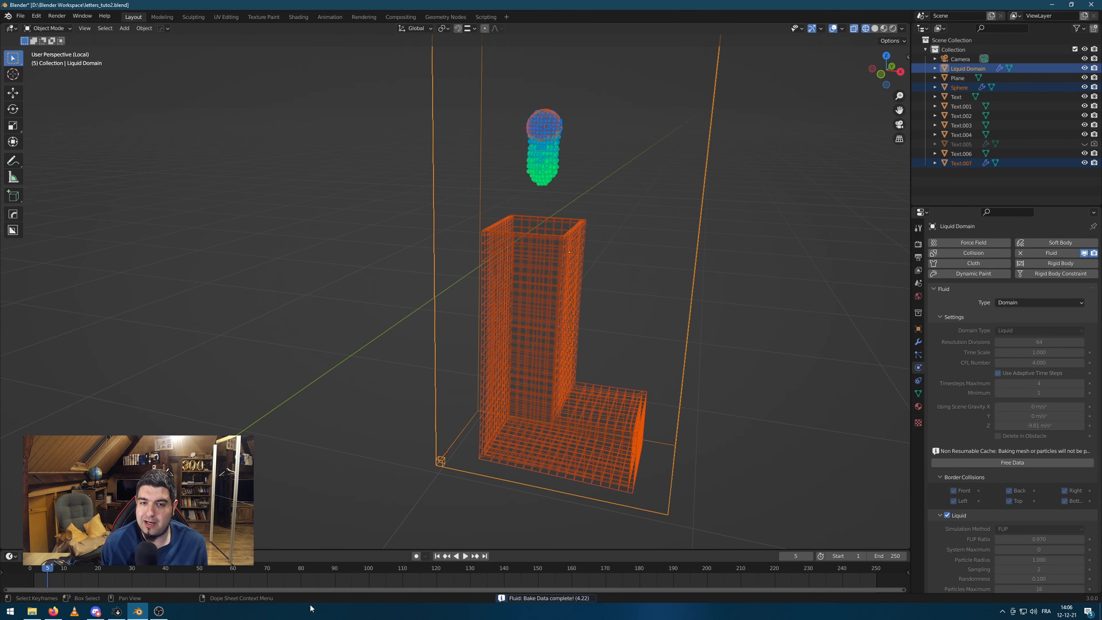
key(space)
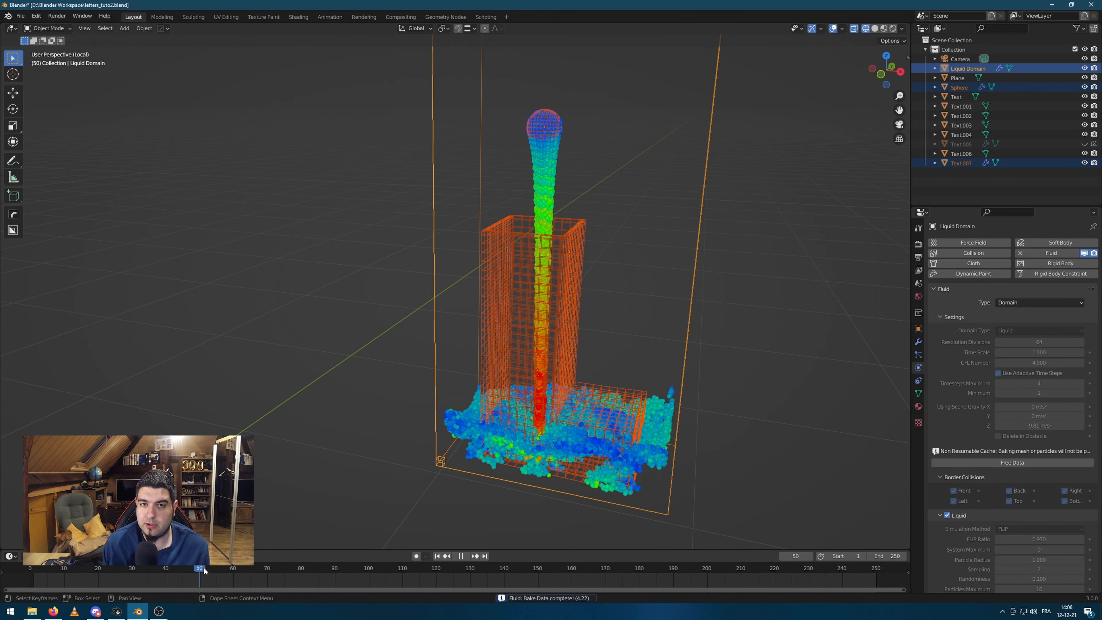
key(space)
click(166, 569)
middle_drag(671, 428, 727, 383)
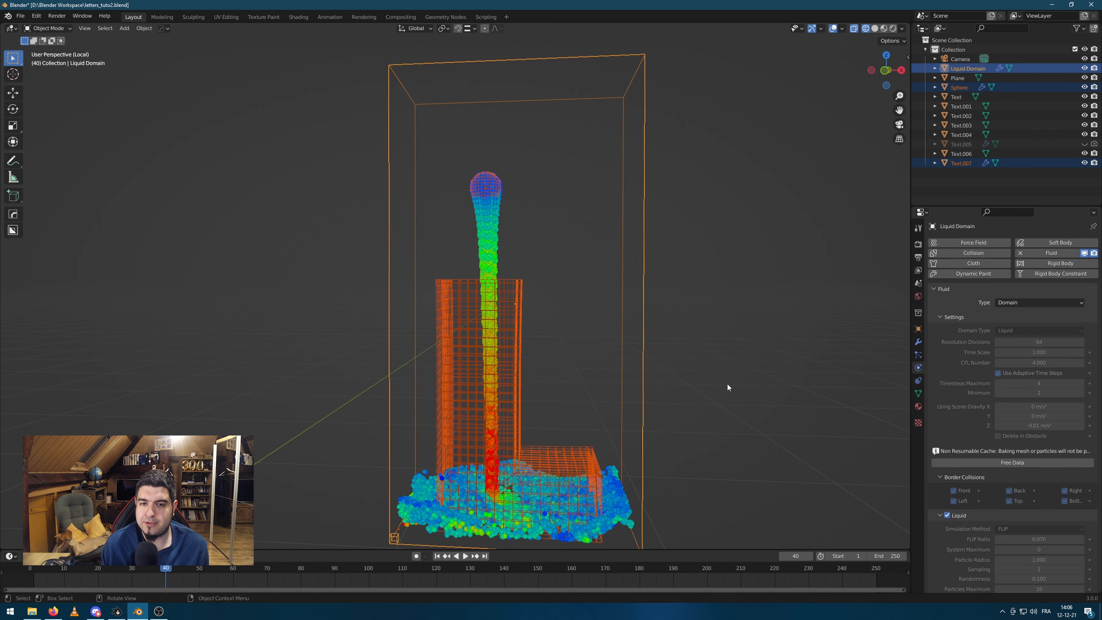
click(727, 383)
Set the surface thickness of the L's collision effector to about 0.104
click(517, 393)
middle_drag(517, 394, 824, 356)
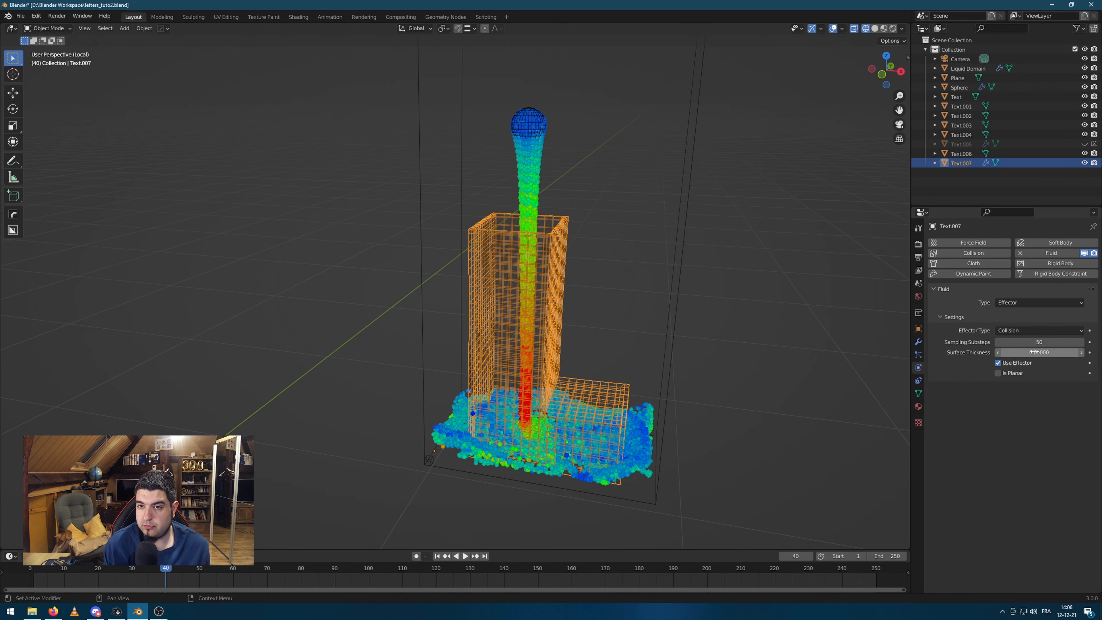
drag(1039, 353, 1073, 352)
click(839, 326)
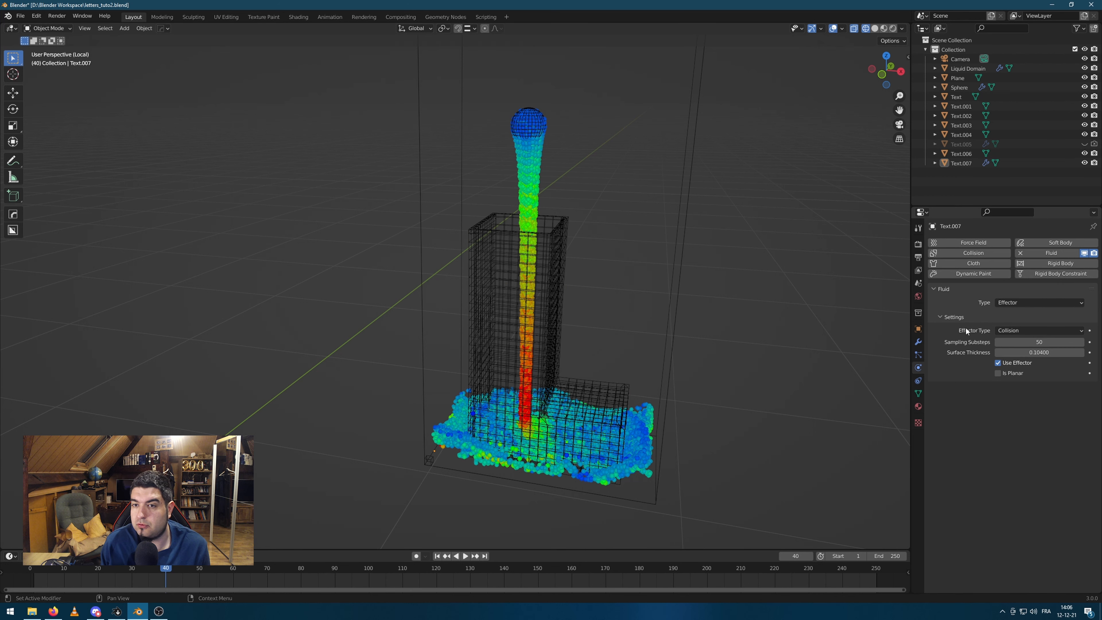
Scrub and play the rebaked simulation to check how well the thicker L holds the liquid
click(918, 342)
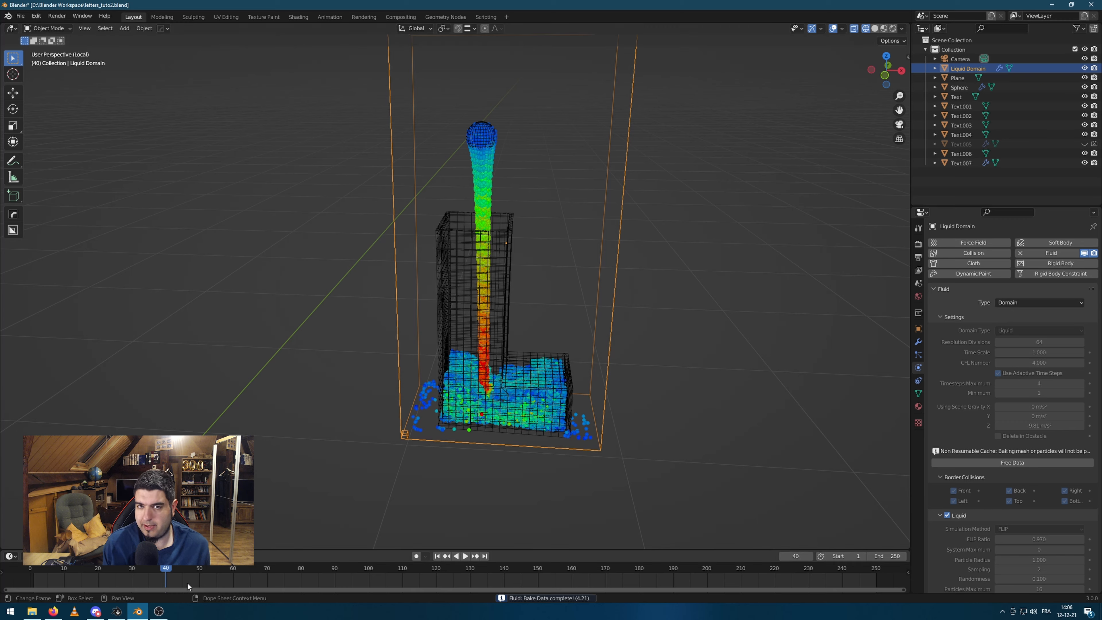
drag(166, 570, 92, 569)
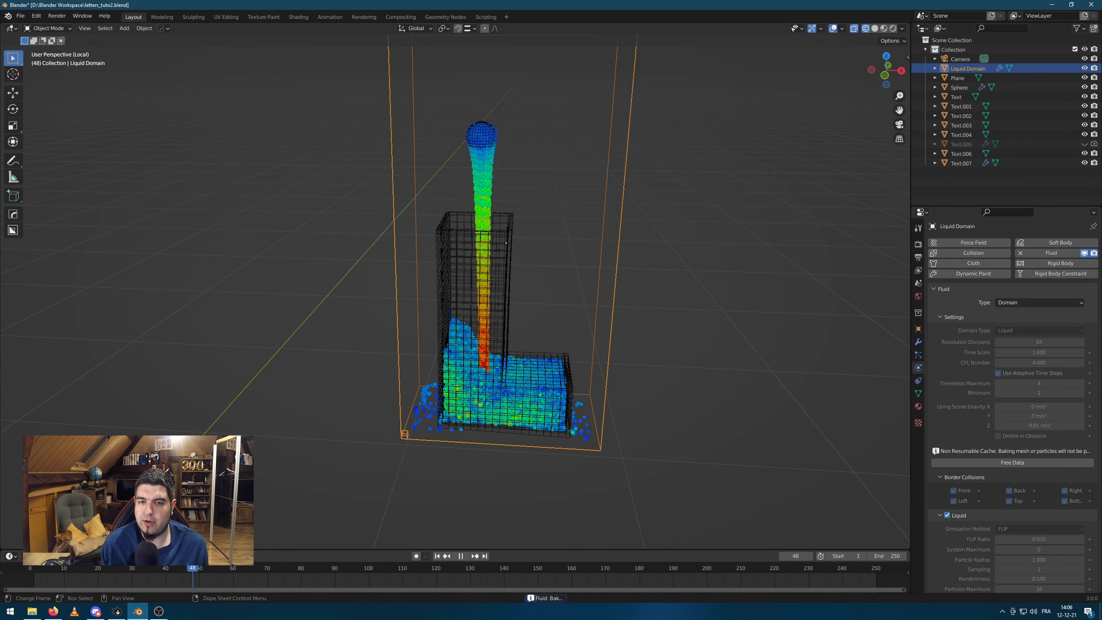
key(Escape)
Enable the liquid domain's mesh and set its cache type to All
scroll(1009, 477, down, 12)
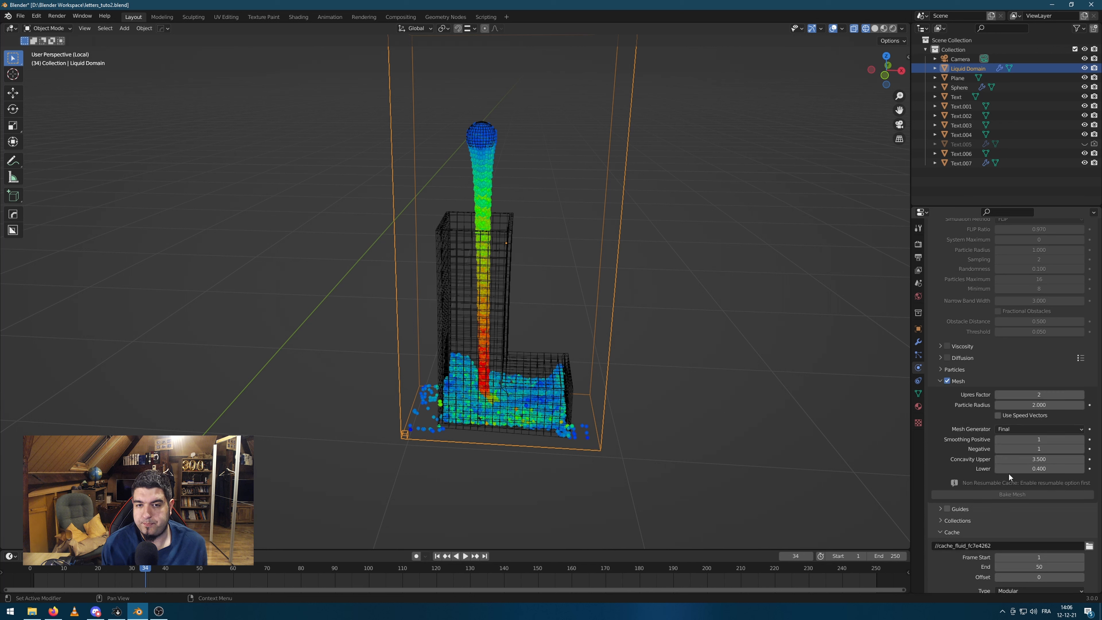
scroll(1010, 383, down, 6)
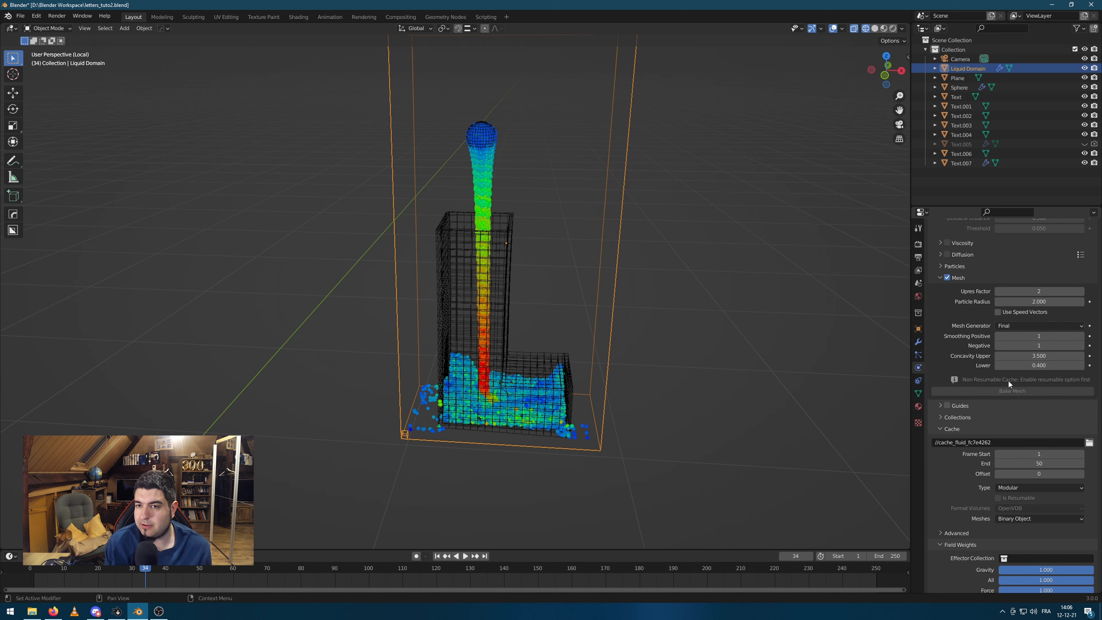
scroll(1009, 384, down, 3)
click(1022, 436)
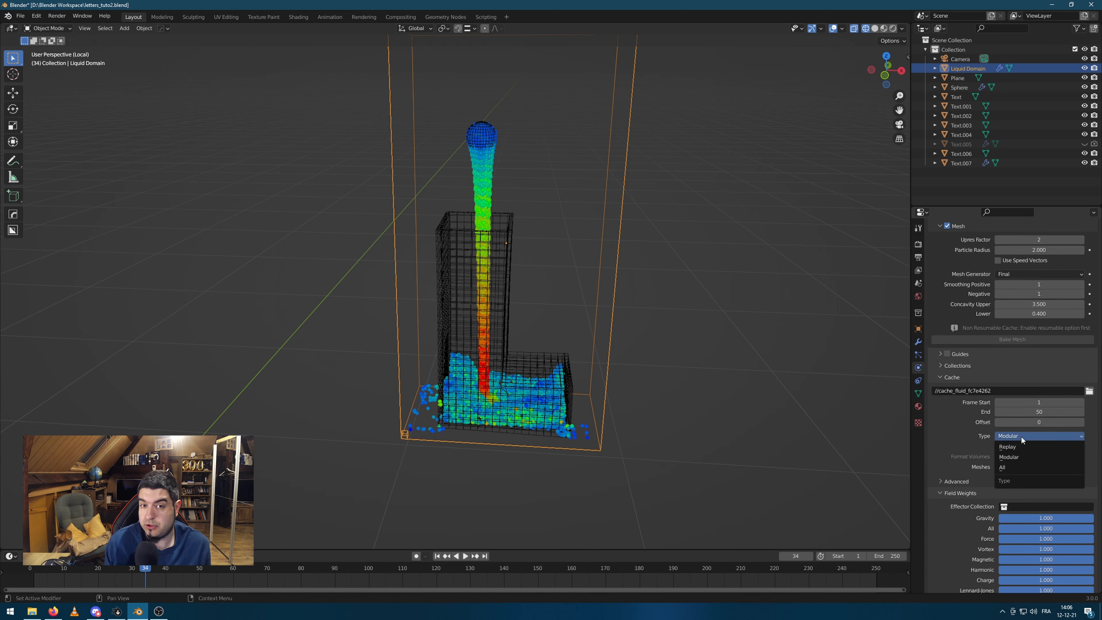
click(1020, 467)
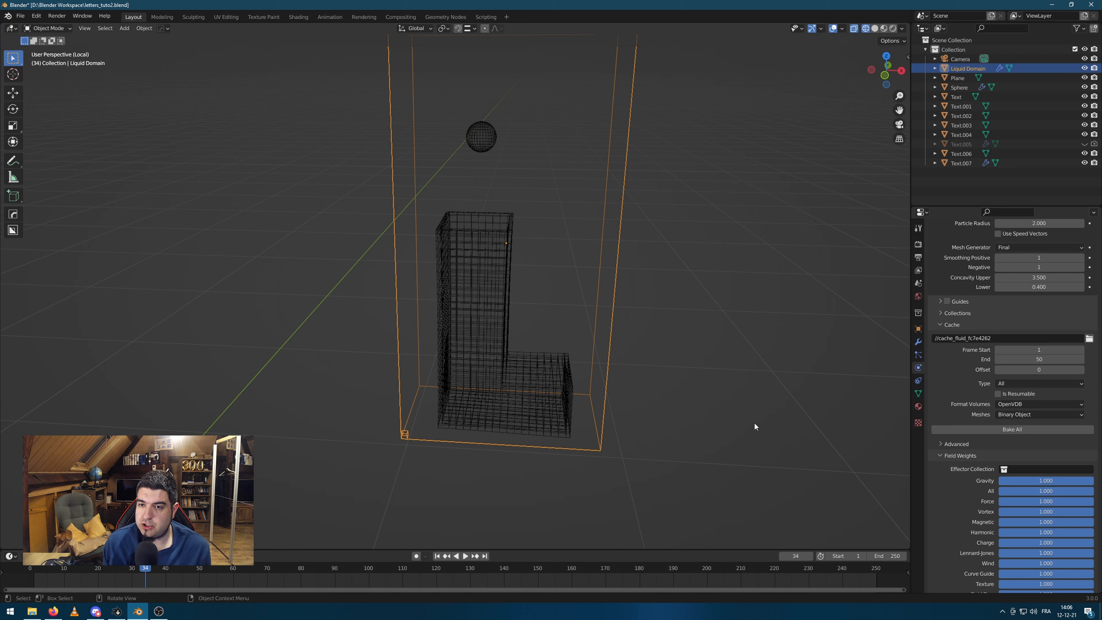
Set the end frame of the liquid domain's cache to 250 for the full bake
click(1073, 360)
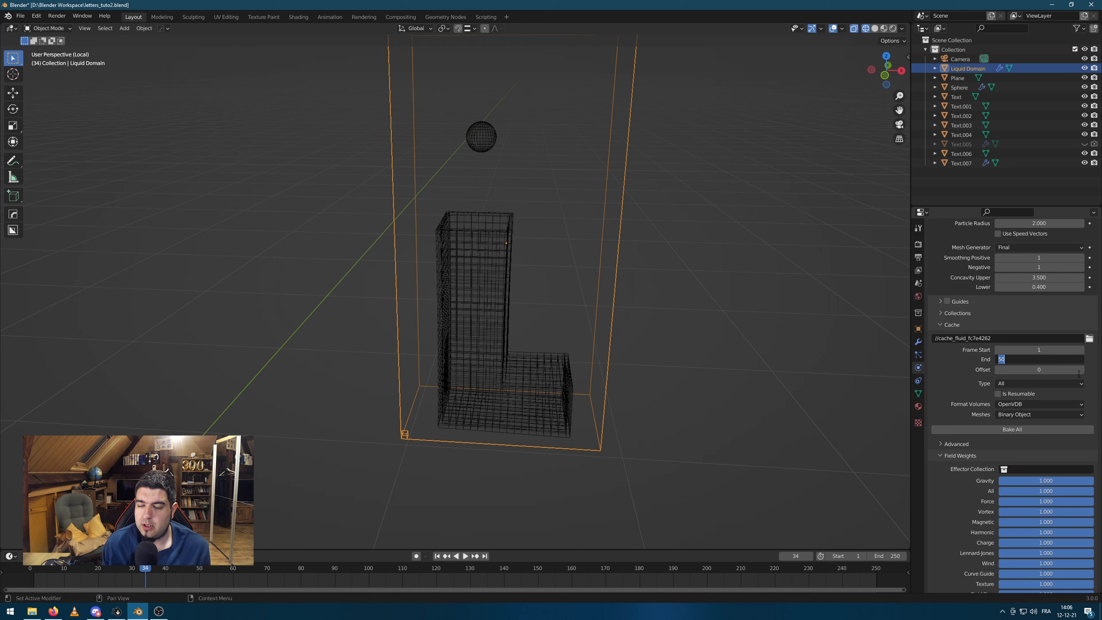
text(250)
key(Return)
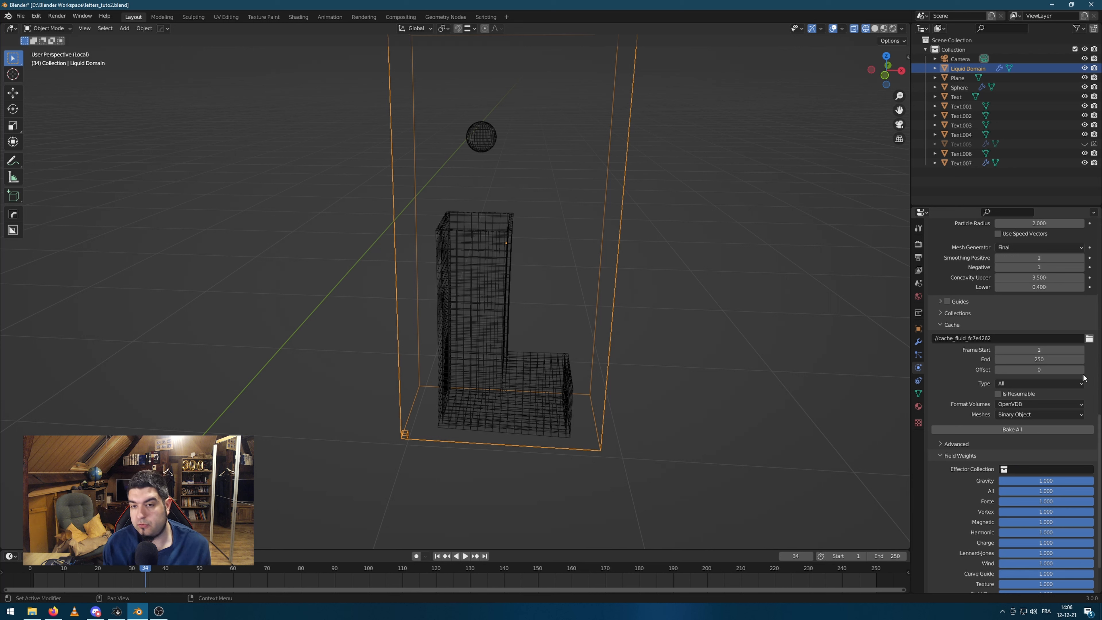